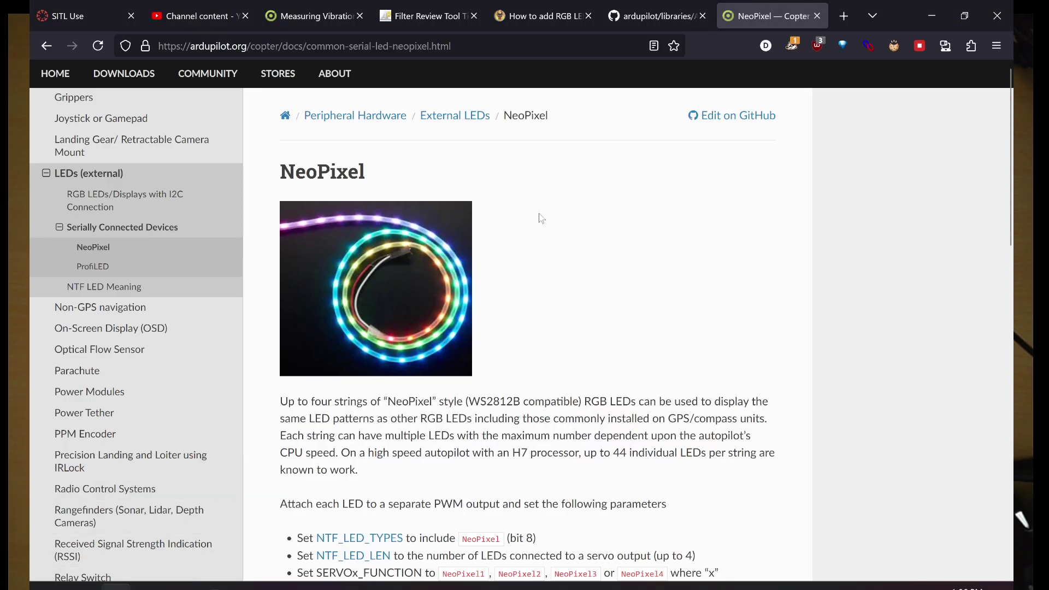
# - Bring the Peripherals Parameter Configuration document forward in Word at its LEDs section
pyautogui.moveTo(176, 564)
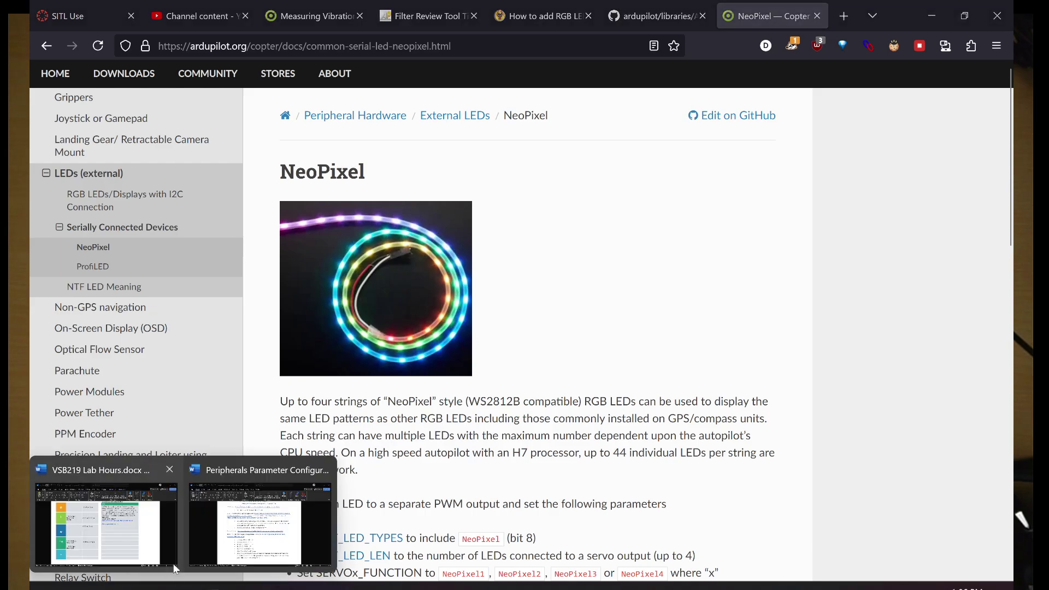
pyautogui.click(219, 539)
pyautogui.scroll(5, 403, 324)
pyautogui.scroll(-4, 402, 324)
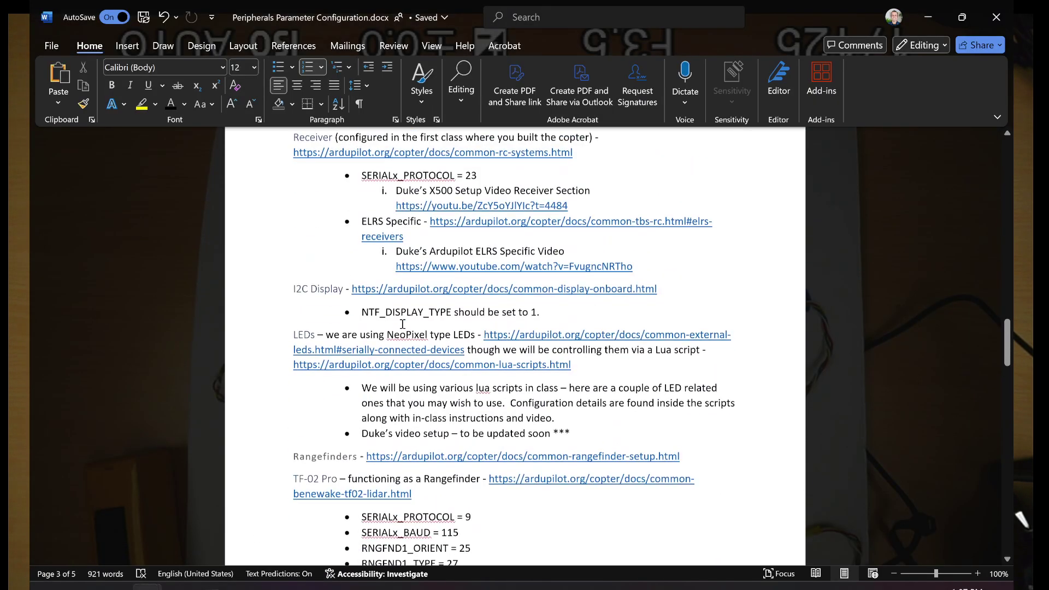
# - Highlight the NeoPixel LEDs phrase and the 'video to be updated soon' note
pyautogui.moveTo(355, 336); pyautogui.dragTo(430, 335)
pyautogui.click(506, 345)
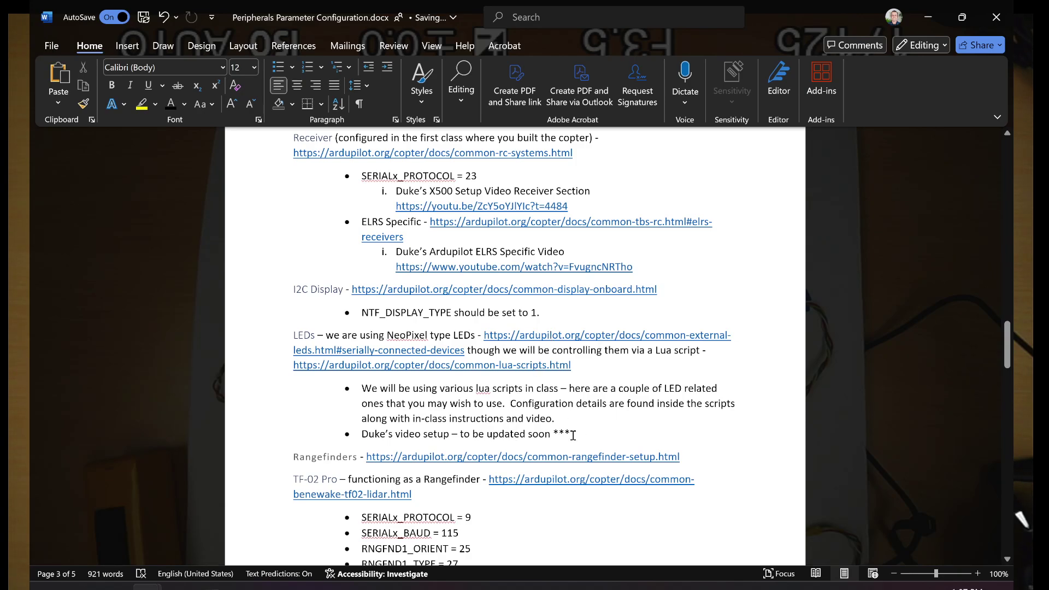
pyautogui.moveTo(573, 435); pyautogui.dragTo(389, 445)
pyautogui.click(440, 443)
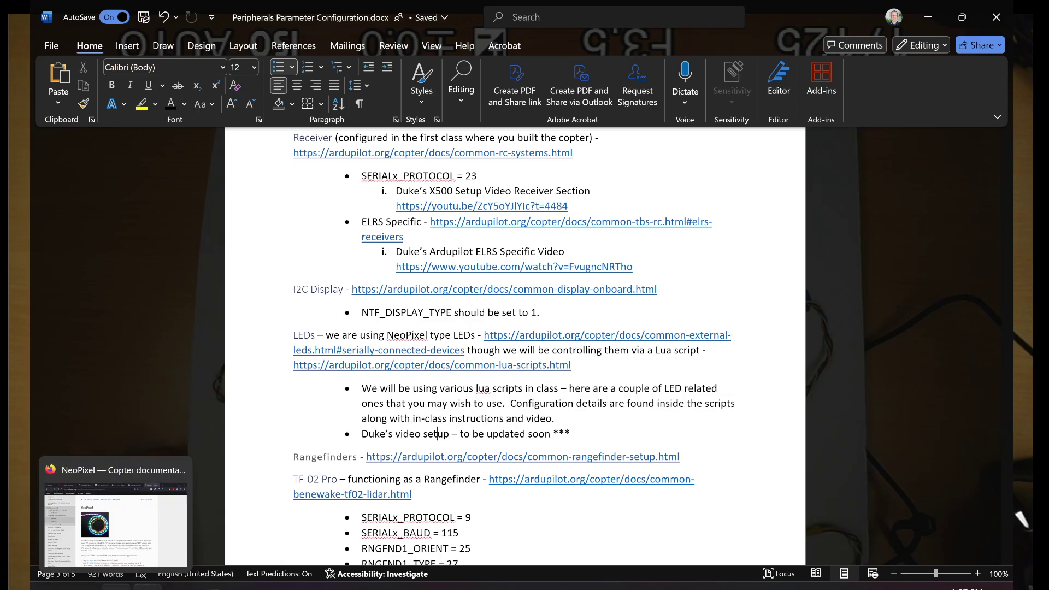
# - Open the External LEDs documentation page in Firefox and scroll to Serially Connected Devices
pyautogui.click(131, 568)
pyautogui.click(437, 116)
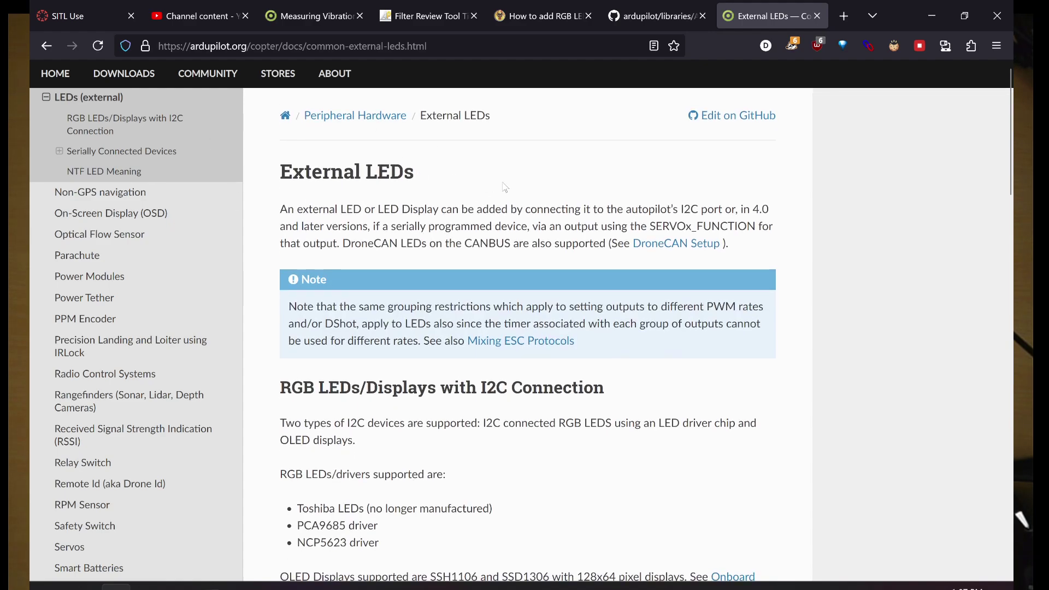
pyautogui.scroll(-5, 399, 242)
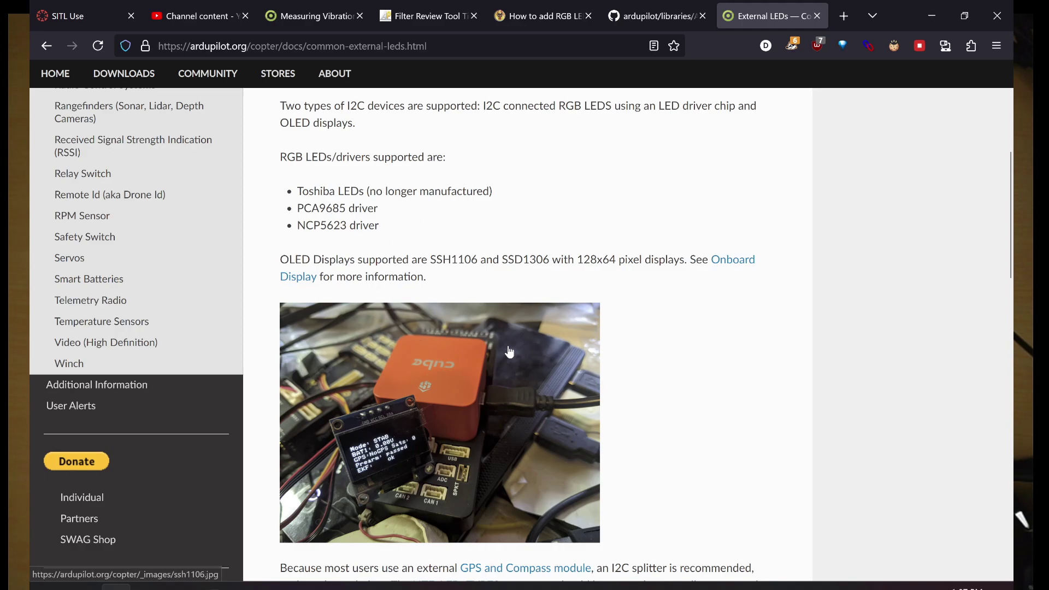
pyautogui.scroll(-1, 508, 352)
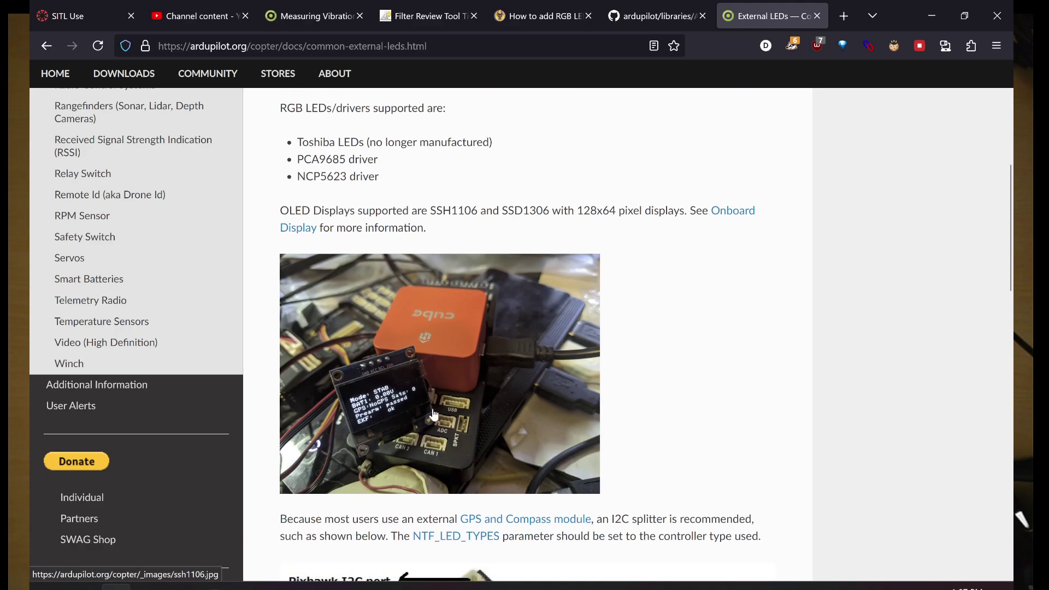
pyautogui.scroll(1, 433, 389)
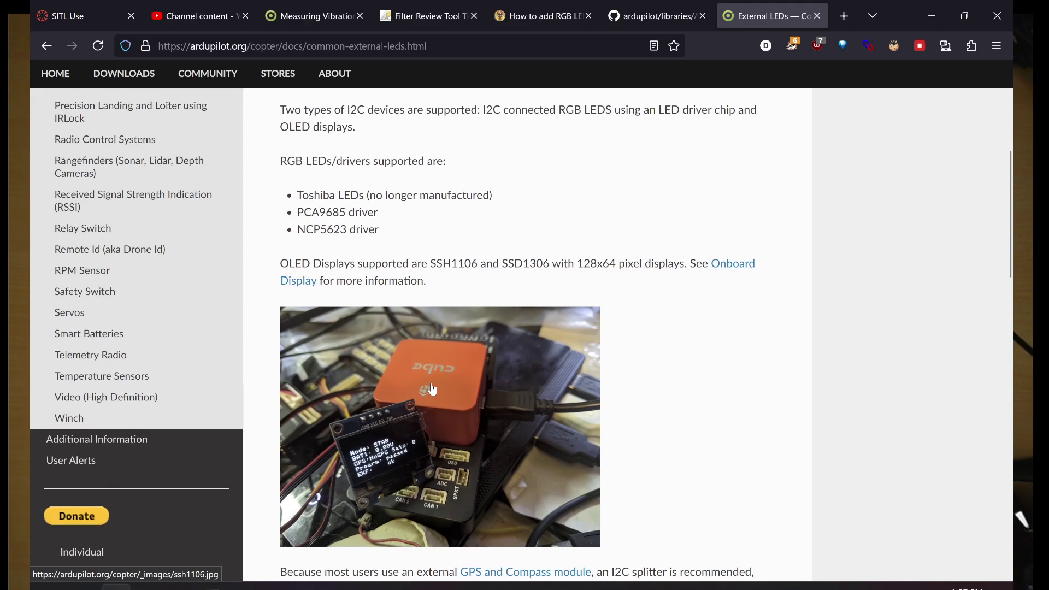
pyautogui.scroll(-1, 414, 465)
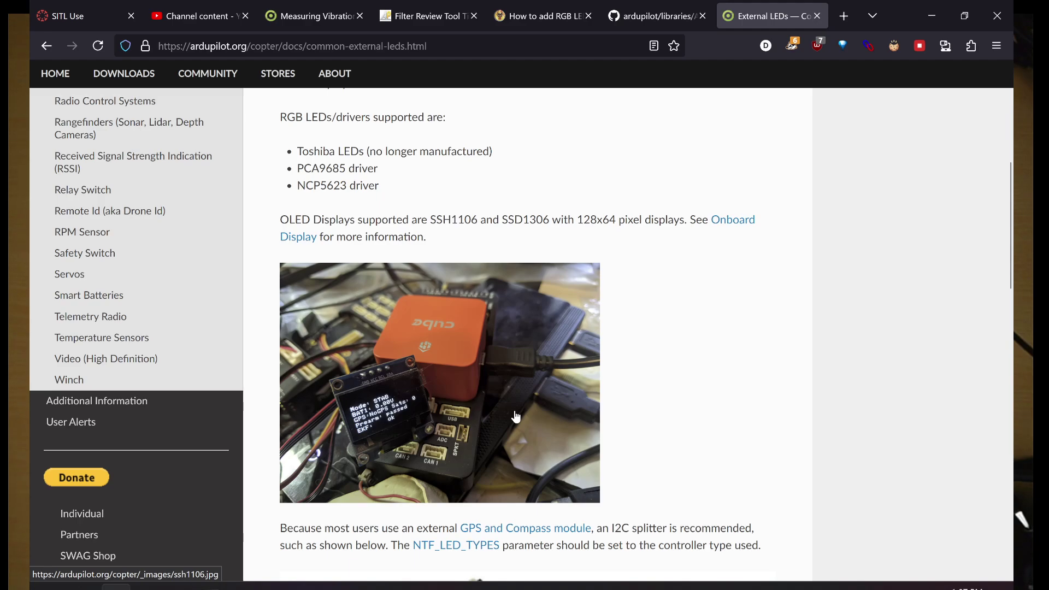
pyautogui.scroll(-1, 516, 417)
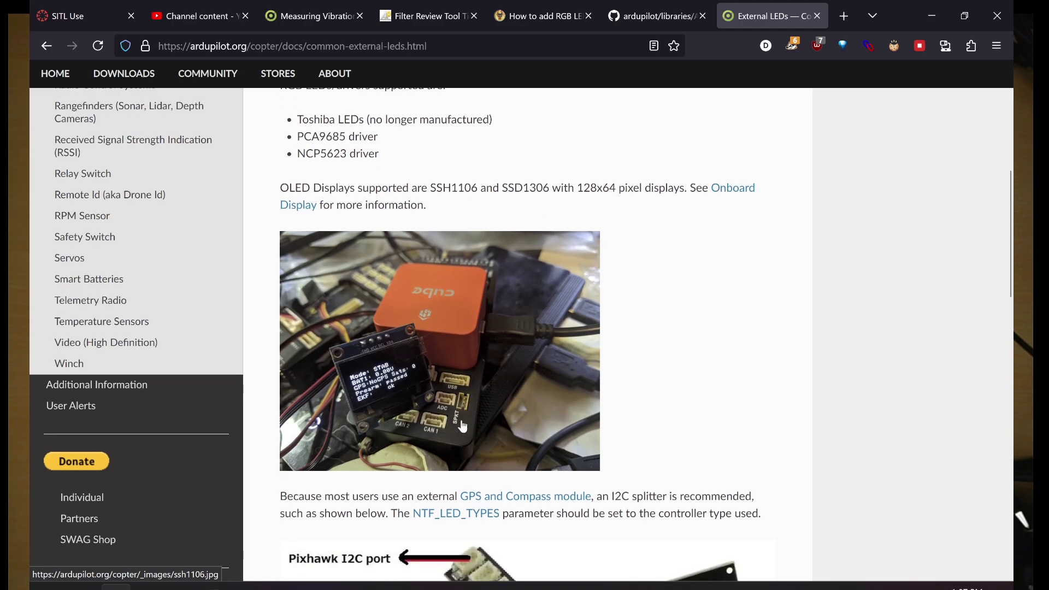
pyautogui.scroll(-2, 501, 342)
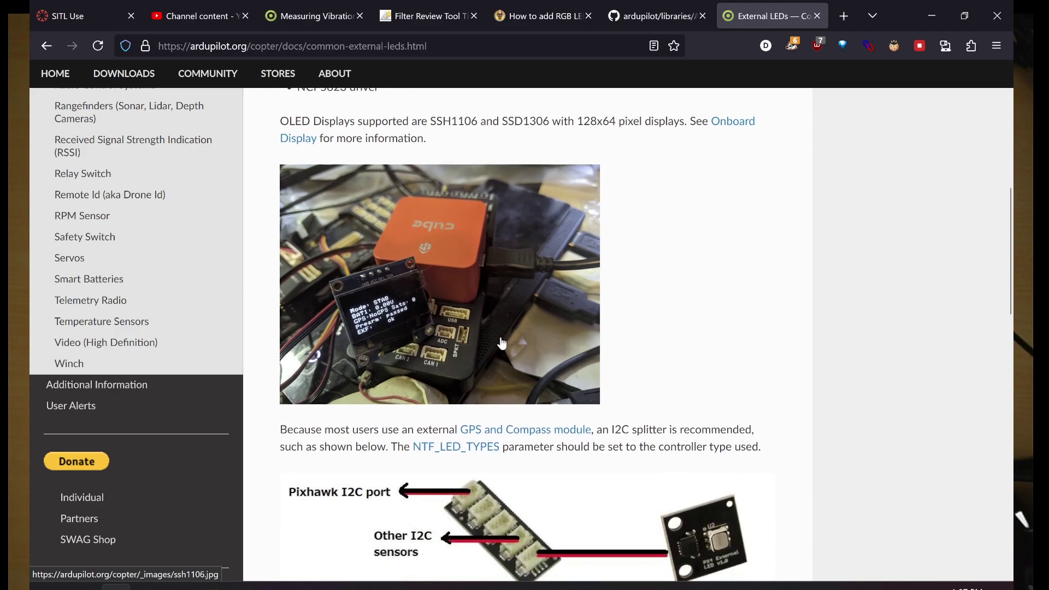
pyautogui.scroll(-5, 502, 343)
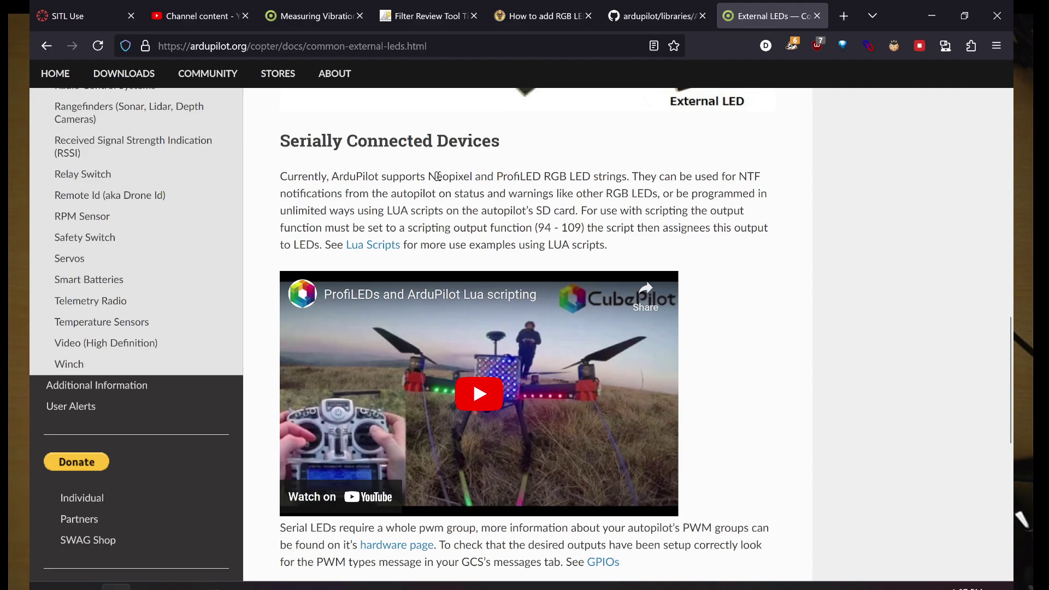
# - Highlight the Neopixel strings mention, then follow the NeoPixel link to its documentation
pyautogui.moveTo(431, 178); pyautogui.dragTo(534, 188)
pyautogui.click(554, 179)
pyautogui.moveTo(473, 176); pyautogui.dragTo(434, 176)
pyautogui.click(448, 190)
pyautogui.scroll(-1, 590, 242)
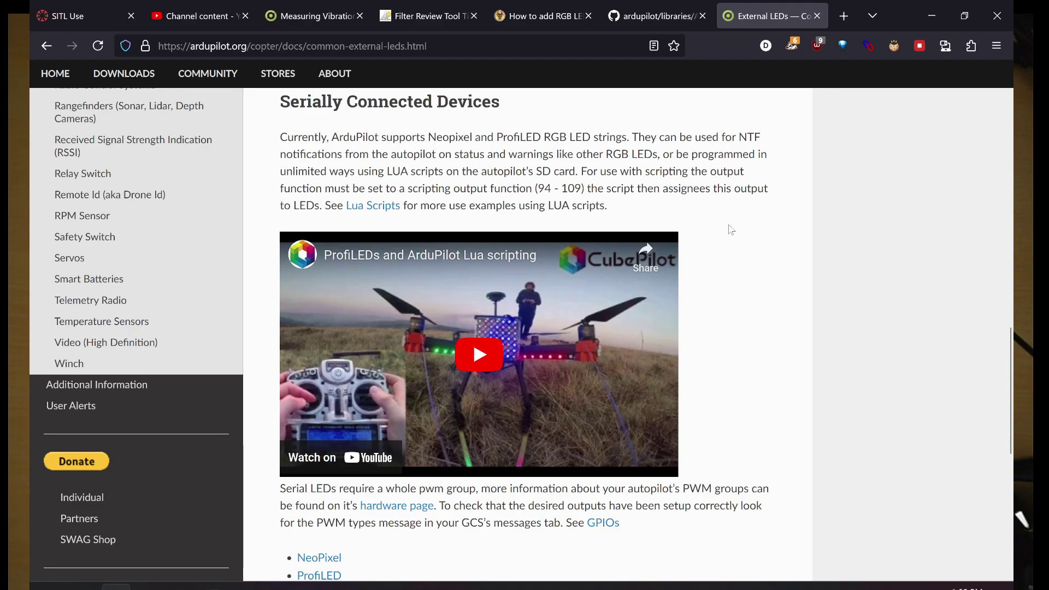
pyautogui.scroll(-1, 744, 203)
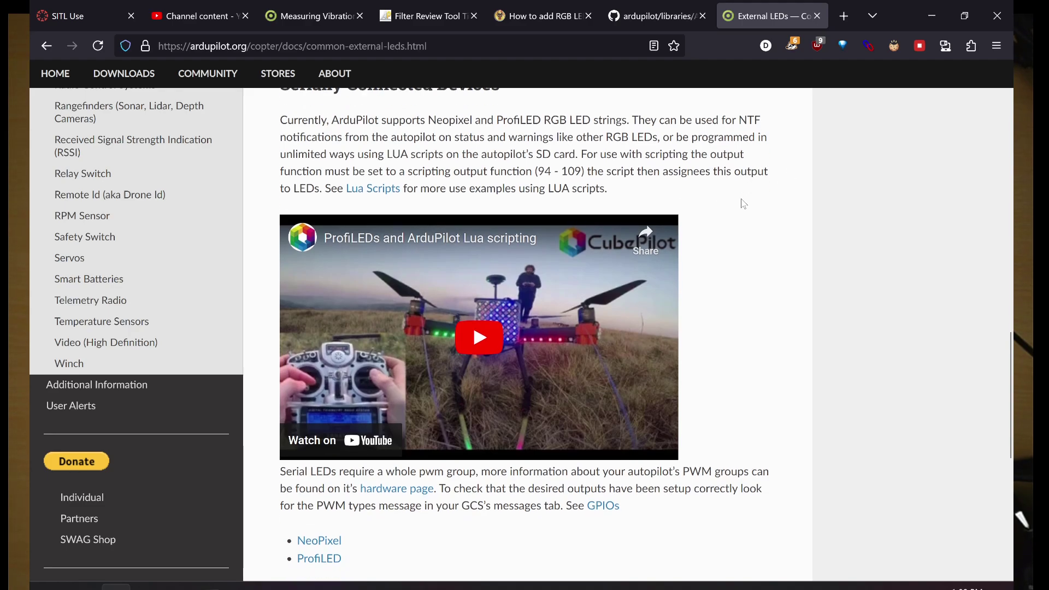
pyautogui.click(319, 519)
pyautogui.scroll(-2, 444, 418)
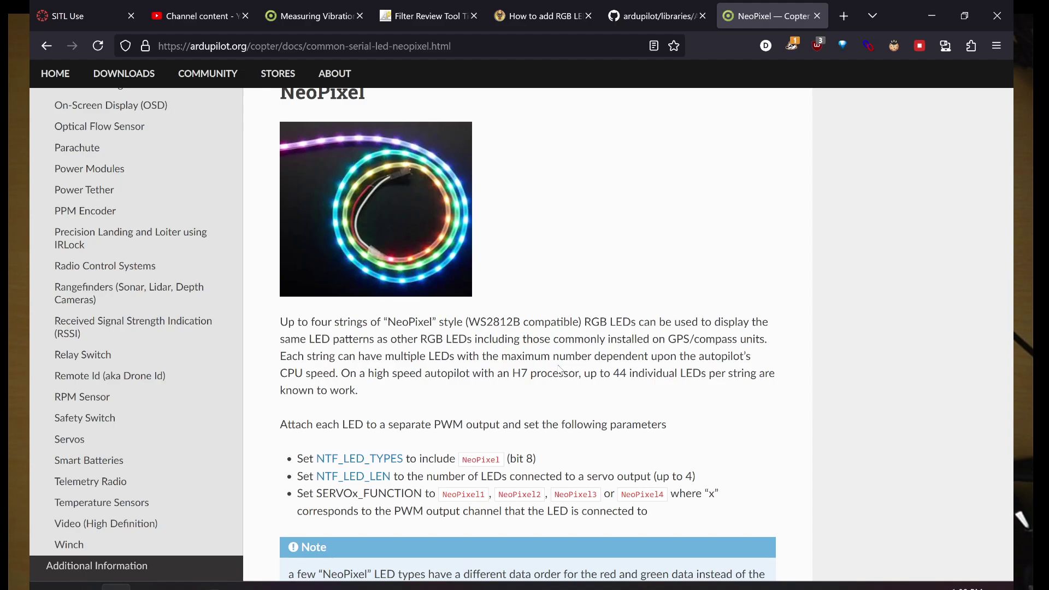
pyautogui.scroll(1, 500, 369)
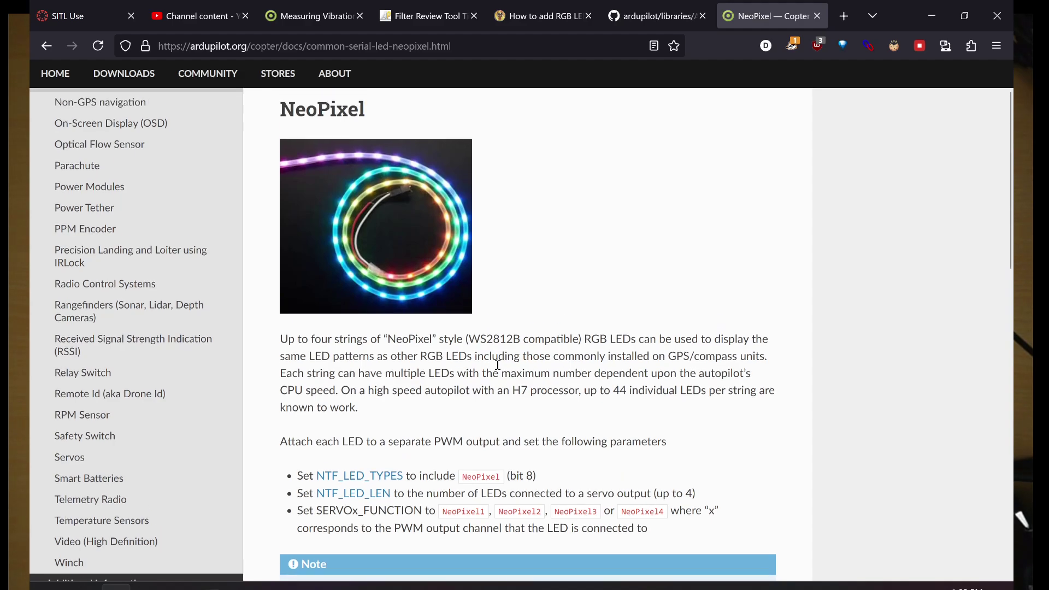
pyautogui.scroll(-2, 469, 387)
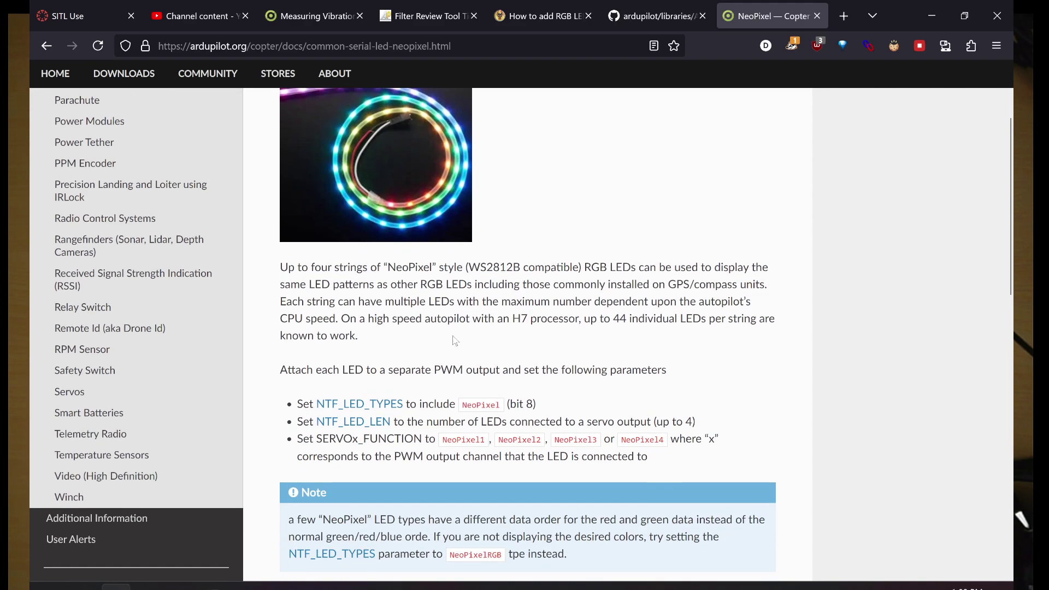
pyautogui.moveTo(323, 271); pyautogui.dragTo(522, 279)
pyautogui.moveTo(421, 284); pyautogui.dragTo(764, 284)
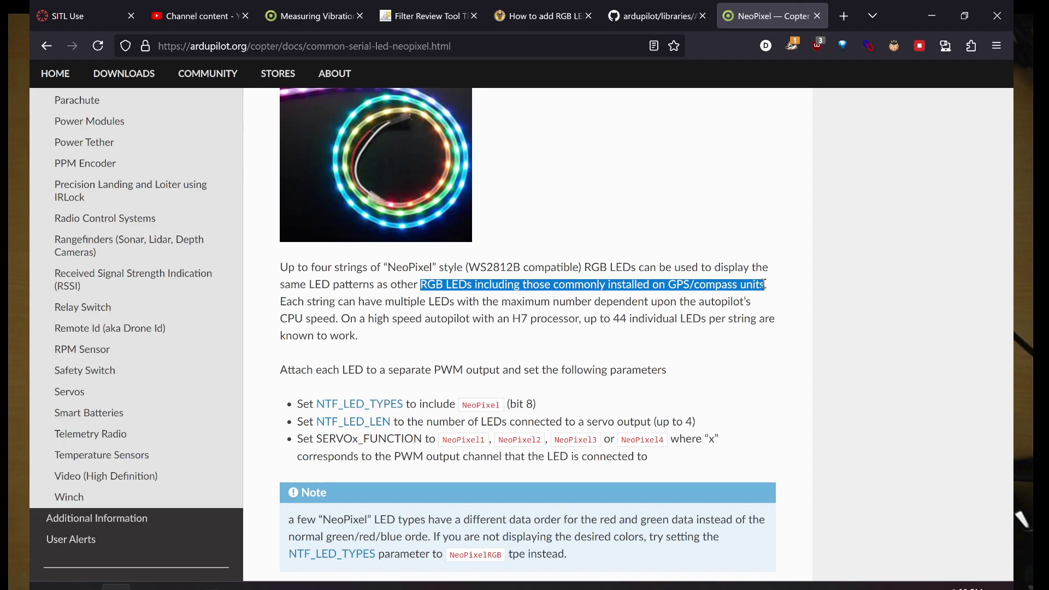
pyautogui.click(651, 296)
pyautogui.scroll(-1, 577, 294)
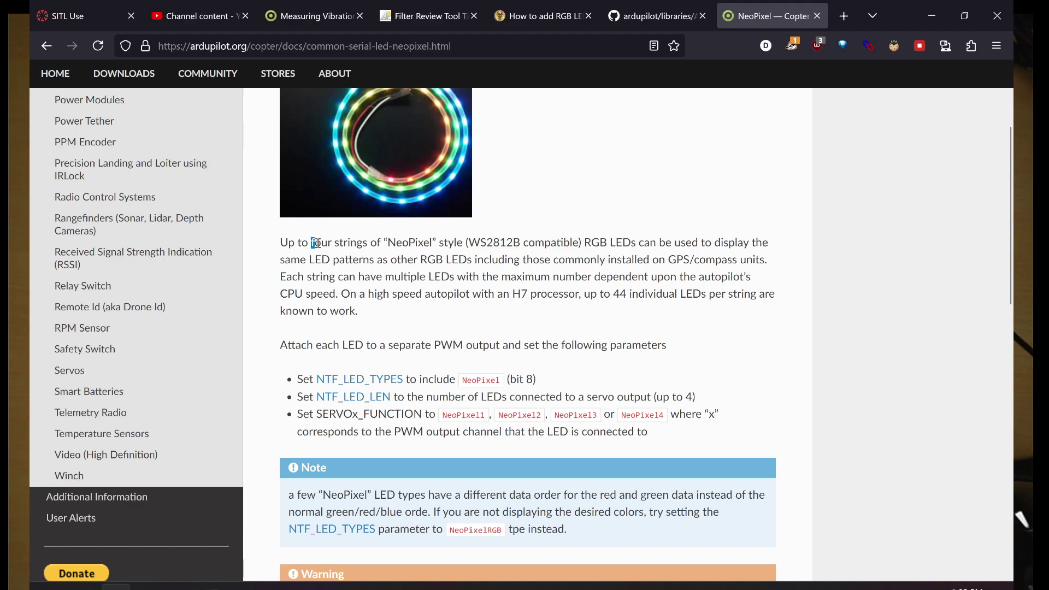
pyautogui.moveTo(319, 244)
pyautogui.mouseDown()
pyautogui.moveTo(352, 246)
pyautogui.moveTo(328, 246)
pyautogui.mouseUp()
pyautogui.click(356, 246)
pyautogui.click(354, 249)
pyautogui.scroll(-1, 377, 240)
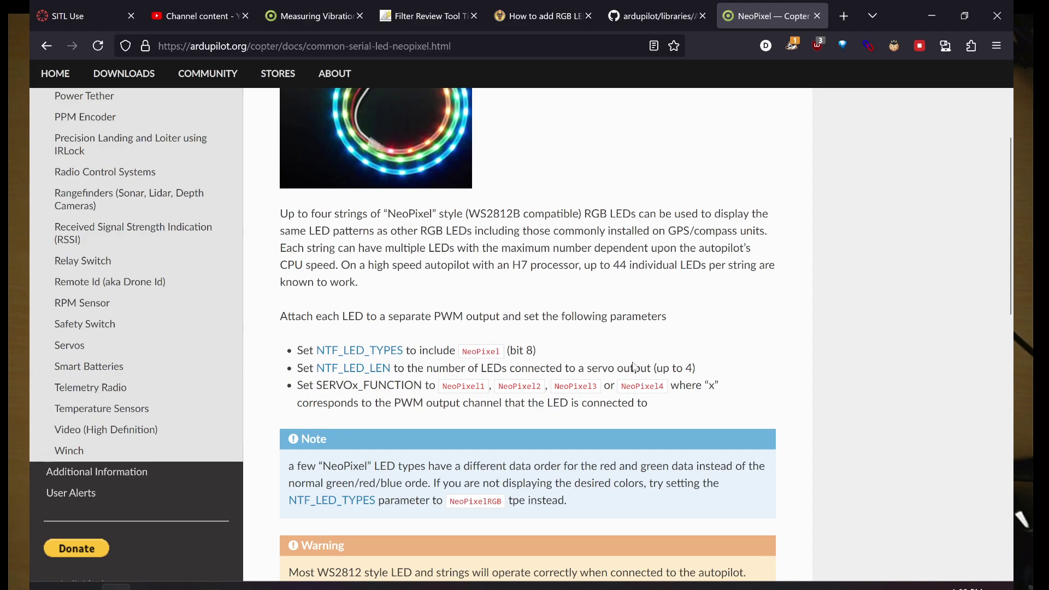
pyautogui.moveTo(631, 368); pyautogui.dragTo(695, 364)
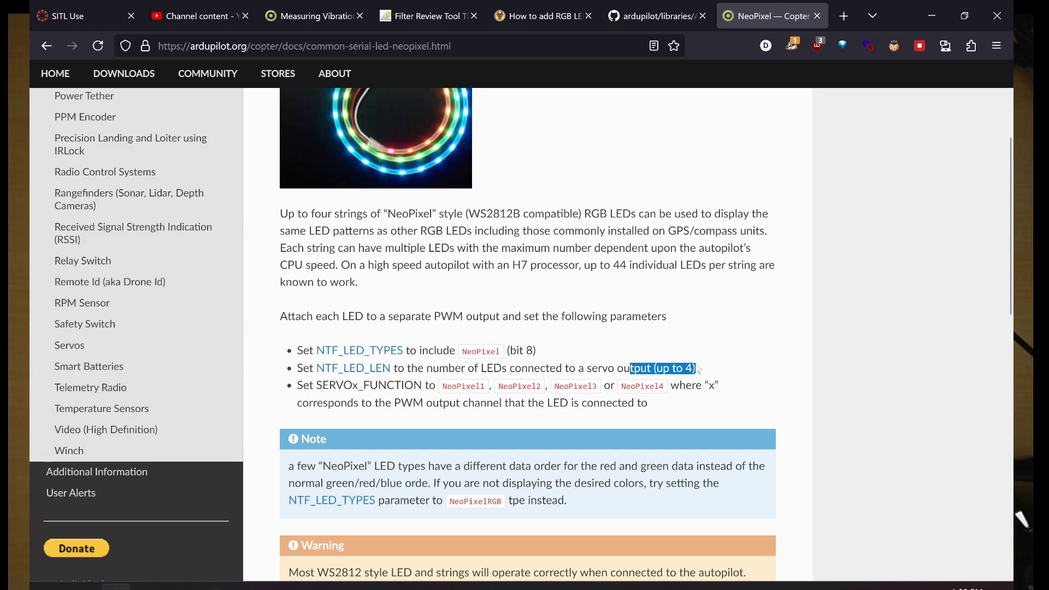
pyautogui.moveTo(614, 266); pyautogui.dragTo(694, 270)
pyautogui.click(612, 262)
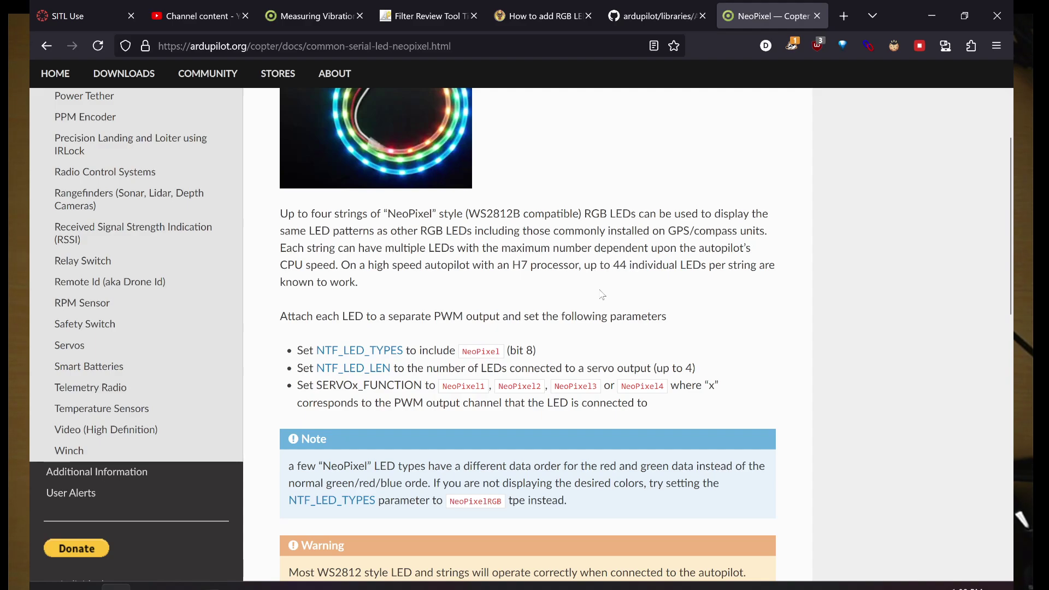
pyautogui.moveTo(655, 368); pyautogui.dragTo(700, 371)
pyautogui.click(623, 366)
# - Read the NeoPixel setup steps, noting the each-LED-to-separate-output instruction, then switch to Mission Planner
pyautogui.scroll(-2, 530, 246)
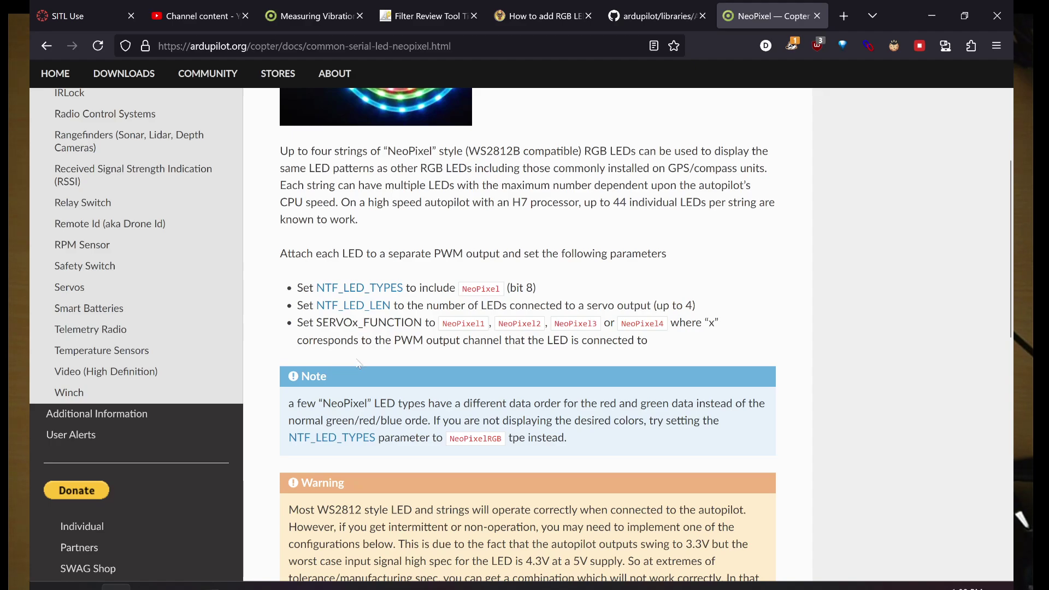
pyautogui.moveTo(309, 253); pyautogui.dragTo(408, 256)
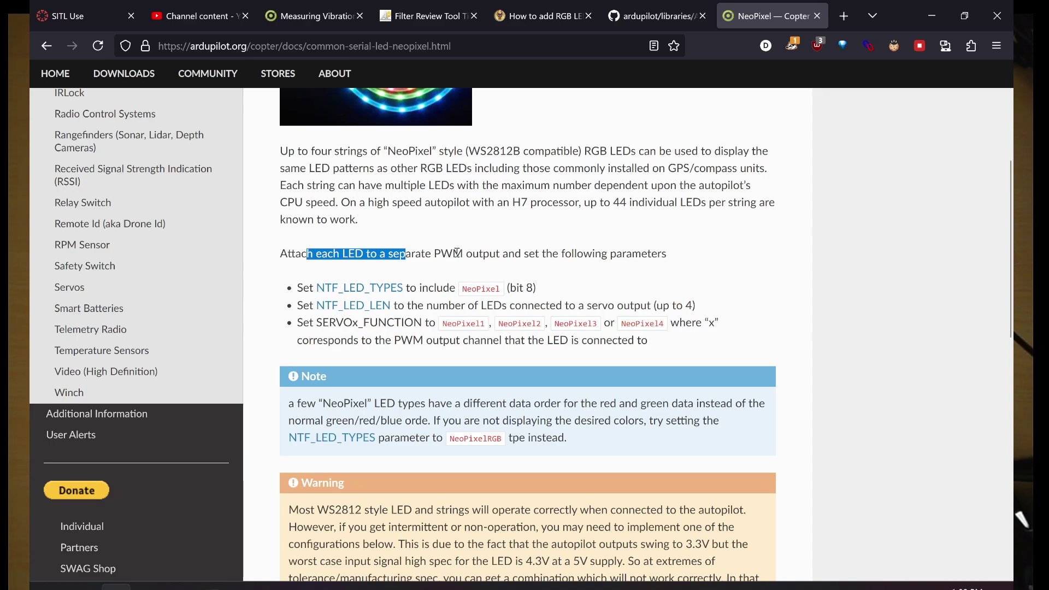
pyautogui.scroll(-1, 464, 252)
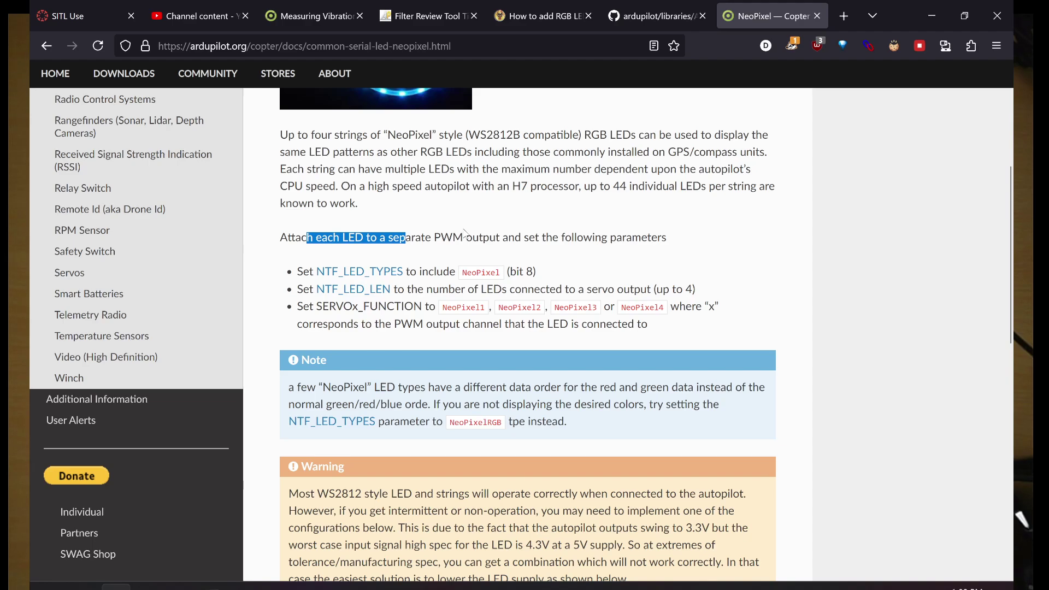
pyautogui.scroll(-1, 475, 238)
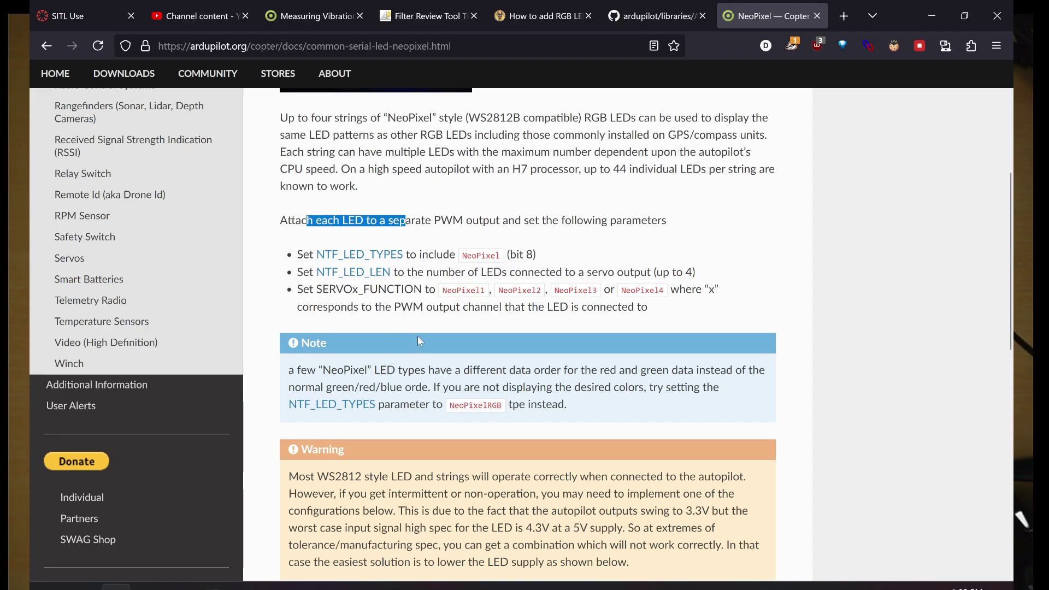
pyautogui.scroll(-1, 417, 336)
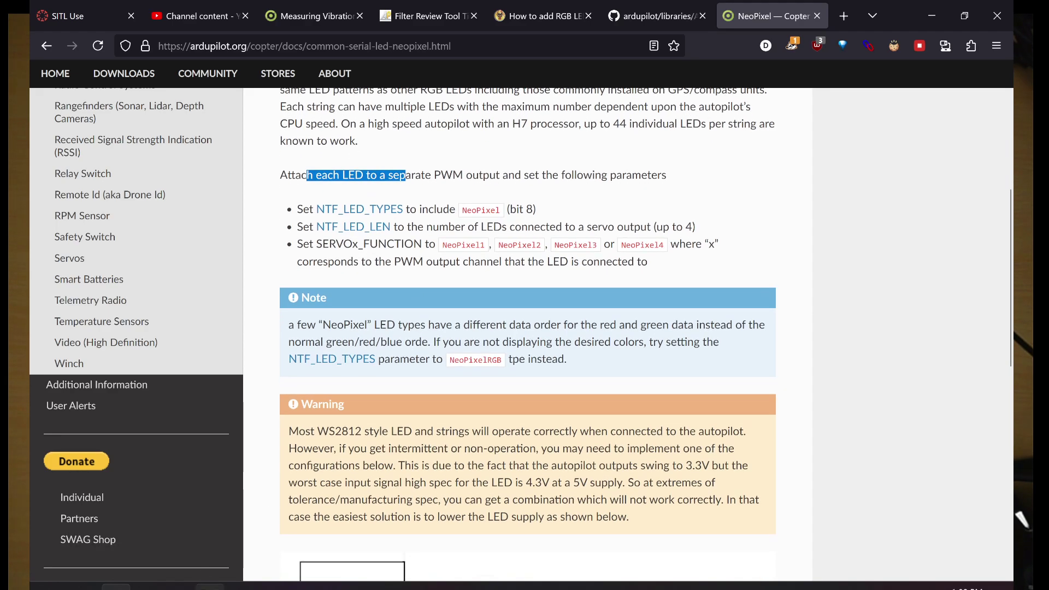
pyautogui.click(209, 586)
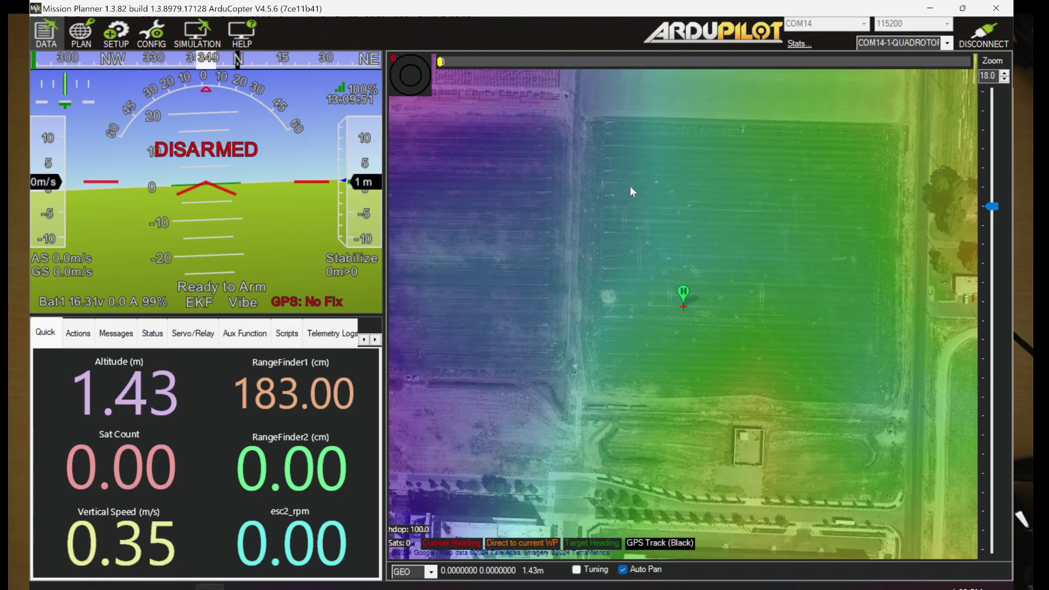
# - Search CONFIG's Full Parameter List for 'NTF_LED', briefly checking the docs and OBS
pyautogui.click(152, 32)
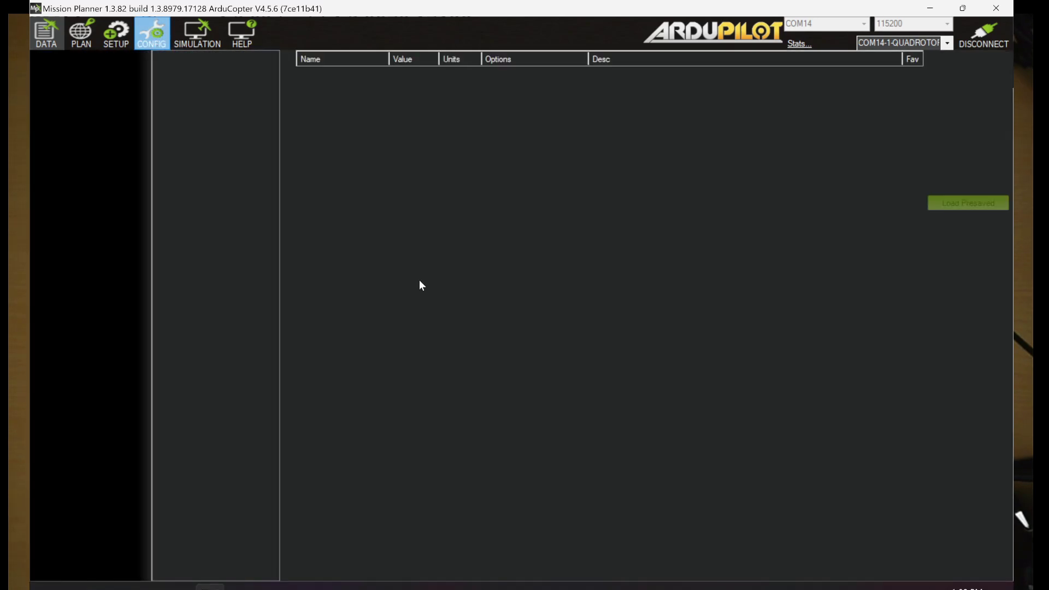
pyautogui.write('NTF')
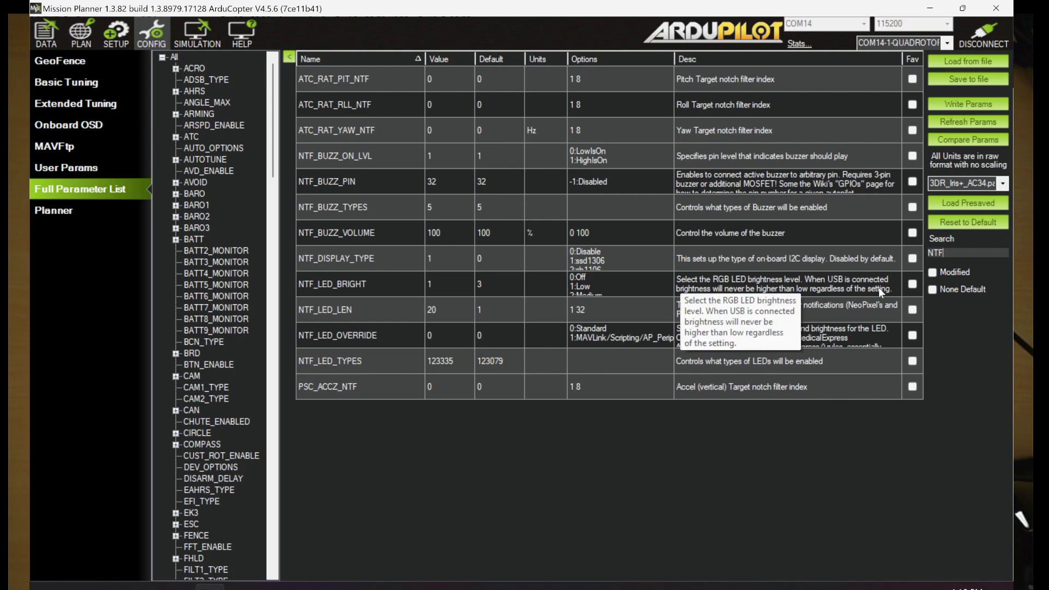
pyautogui.write('_LED')
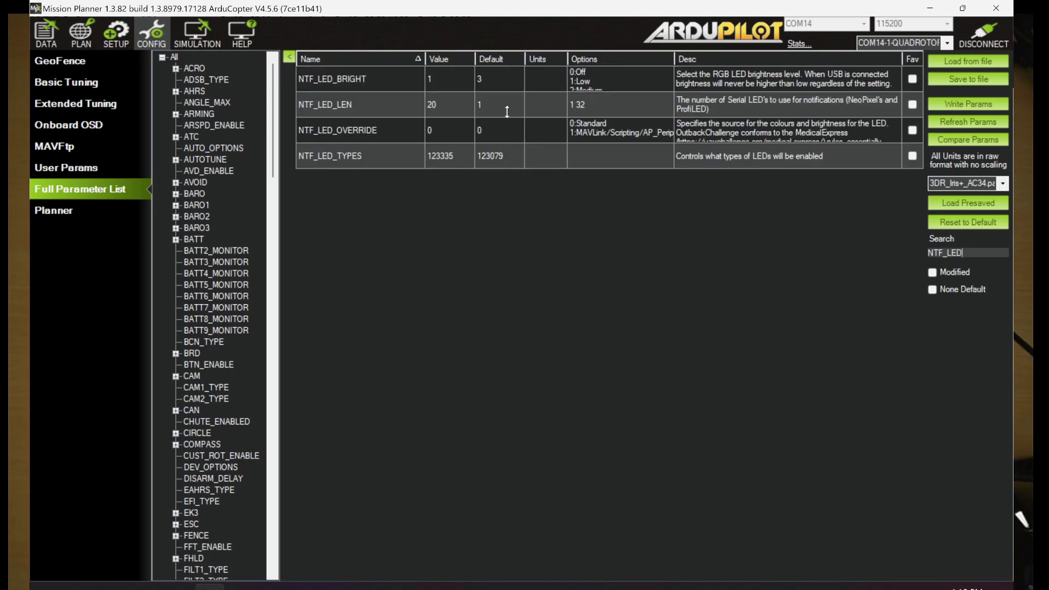
pyautogui.click(115, 586)
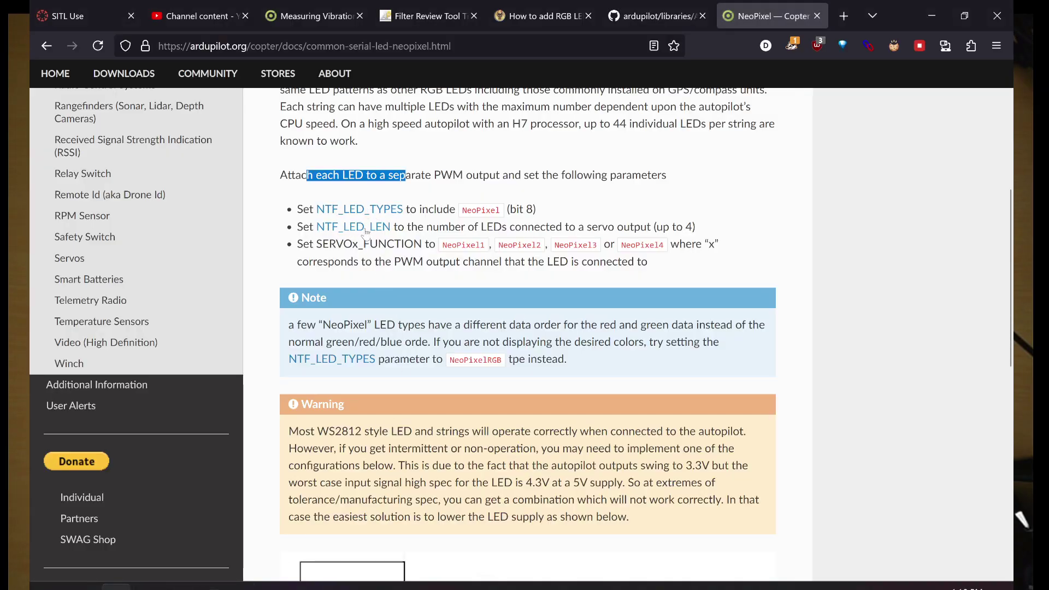
pyautogui.click(241, 586)
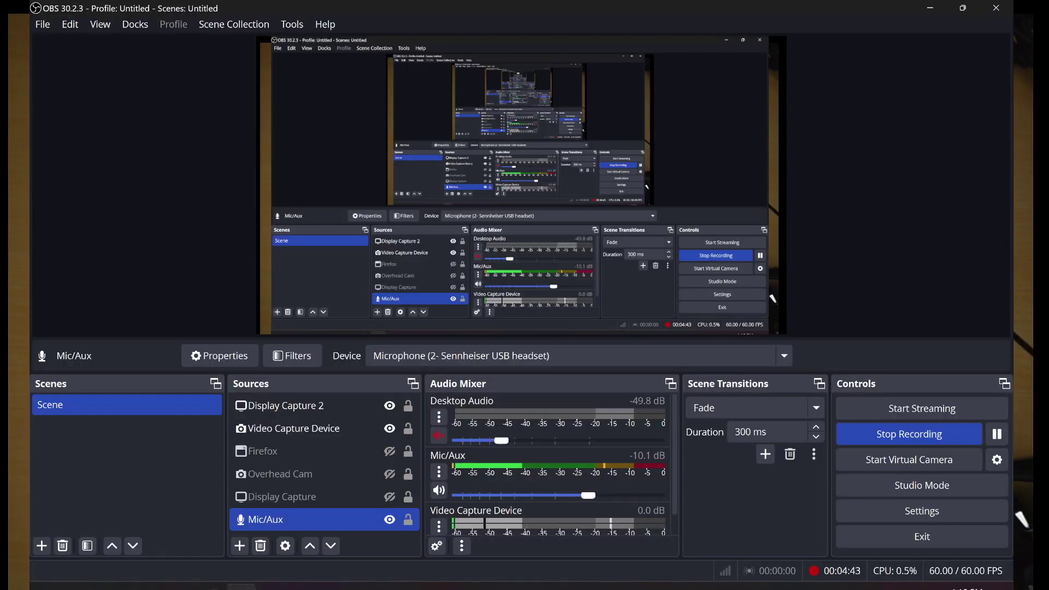
pyautogui.click(210, 586)
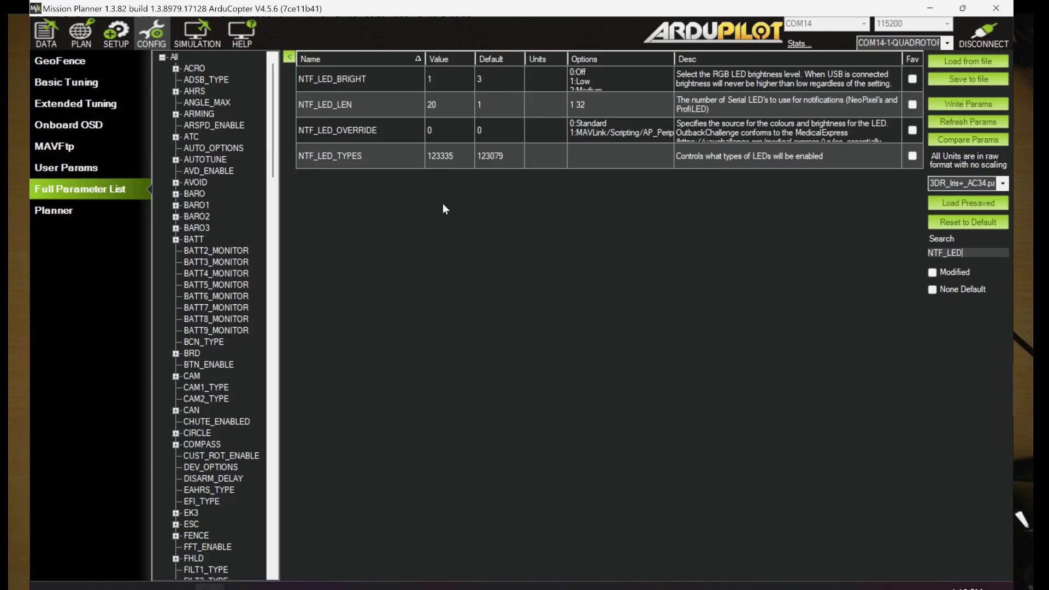
# - Enable the NeoPixel driver in the NTF_LED_TYPES bitmask (123335), then check NTF_LED_LEN
pyautogui.click(444, 153)
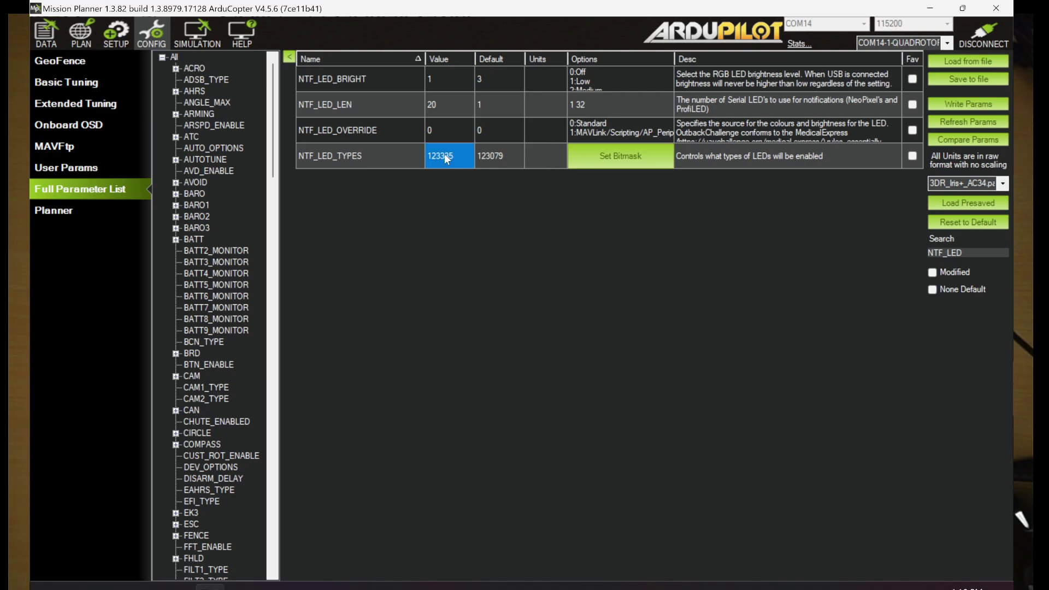
pyautogui.click(592, 161)
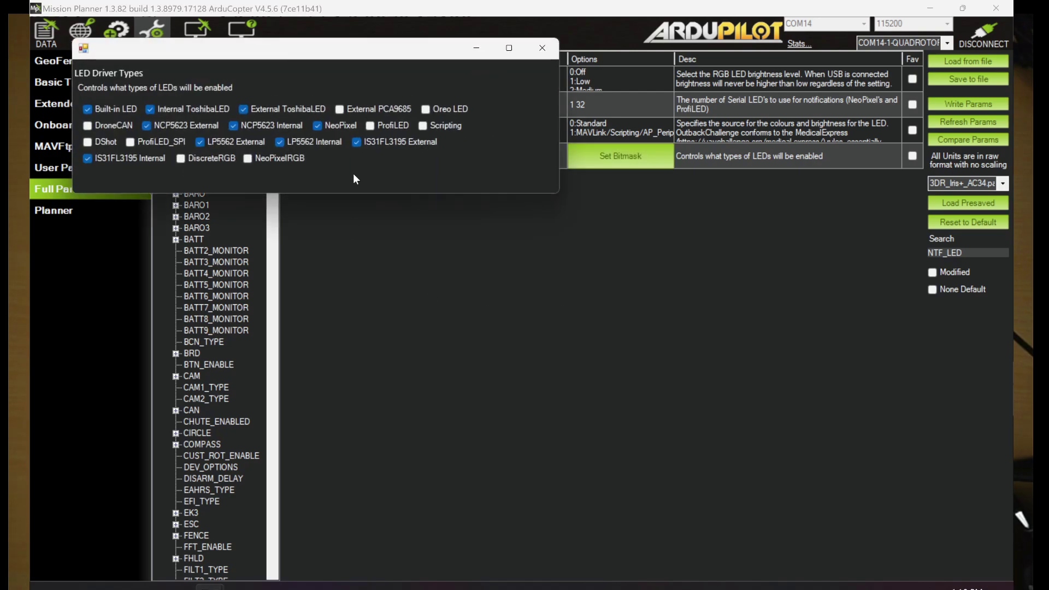
pyautogui.click(319, 126)
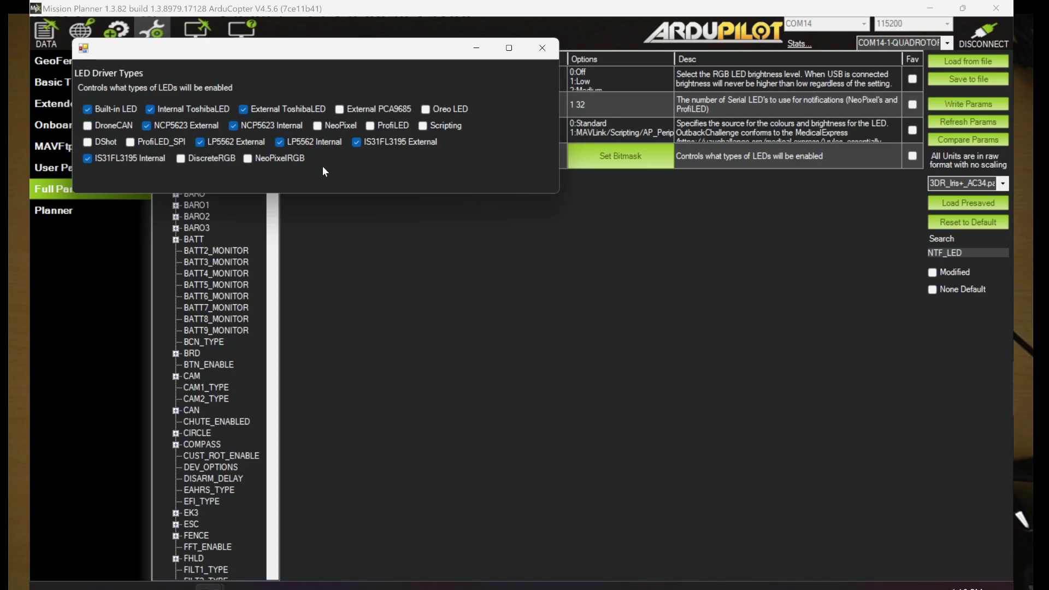
pyautogui.click(547, 46)
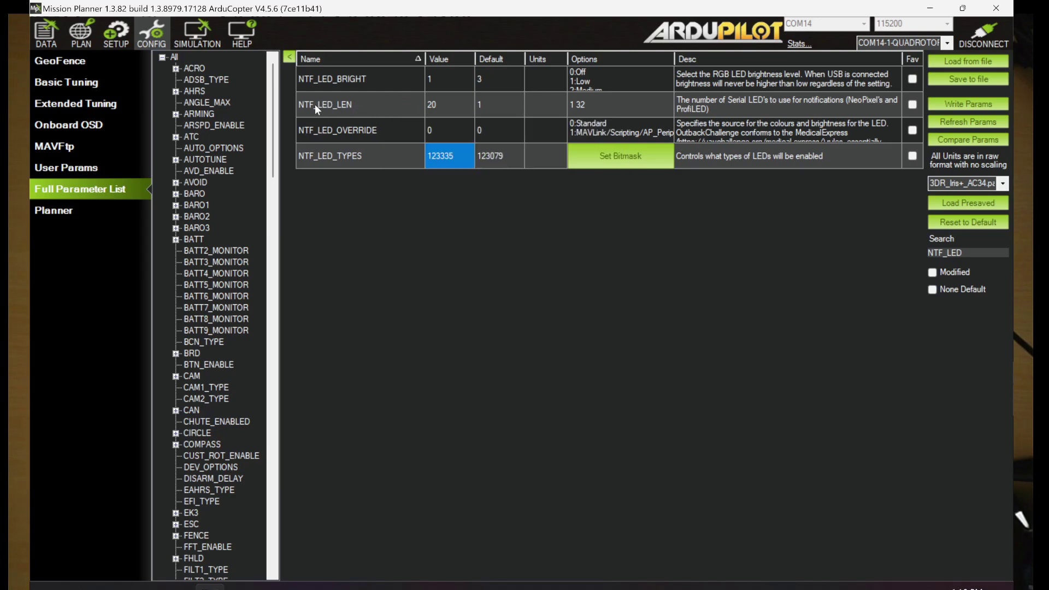
pyautogui.click(451, 103)
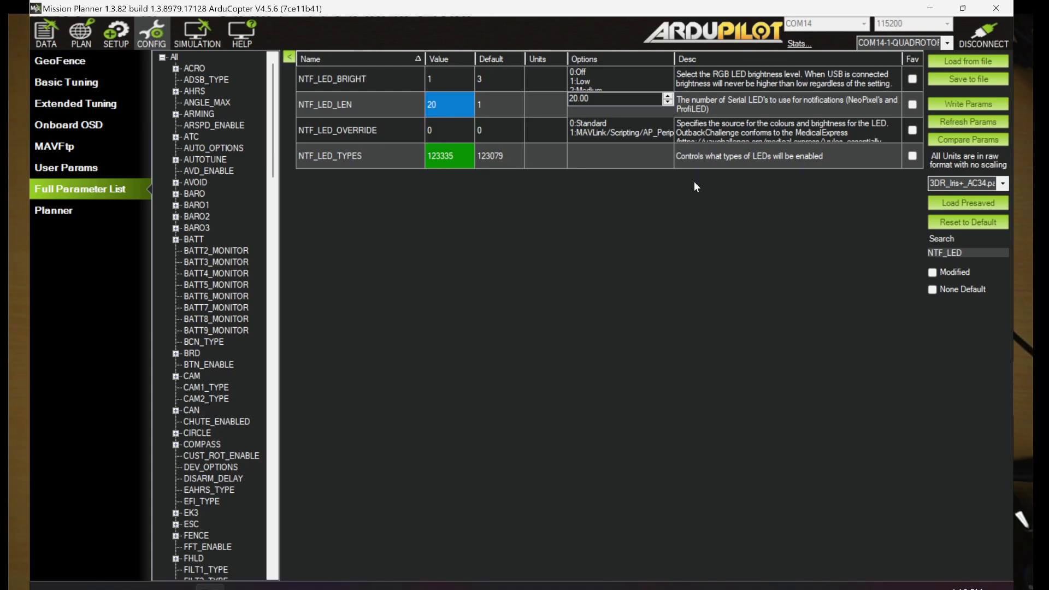
# - Review NTF_LED_BRIGHT, then write NTF_LED_TYPES 123335 and NTF_LED_LEN 20 to the autopilot
pyautogui.moveTo(557, 92); pyautogui.dragTo(557, 106)
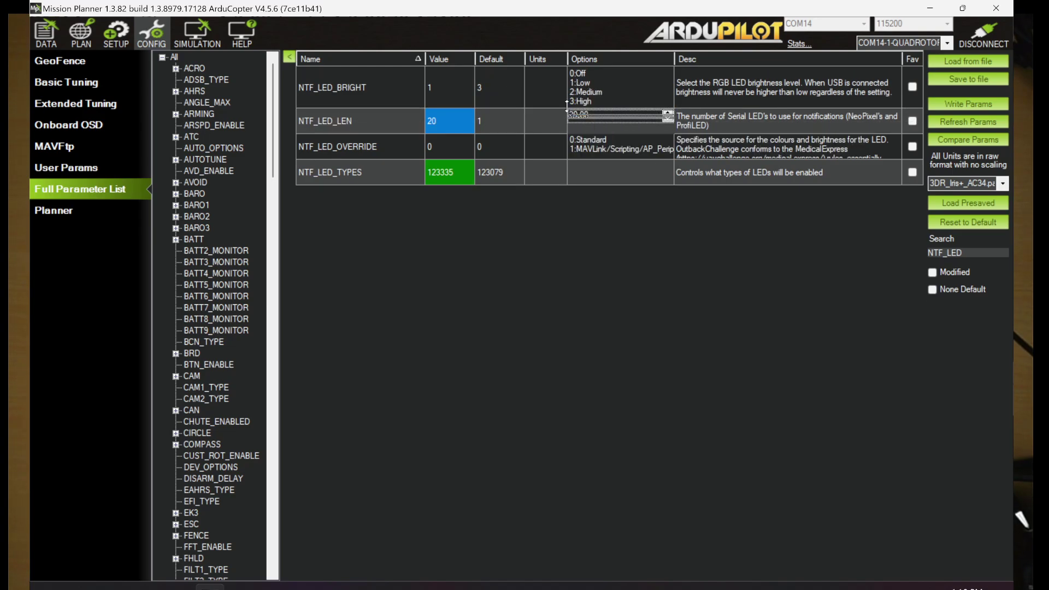
pyautogui.click(805, 82)
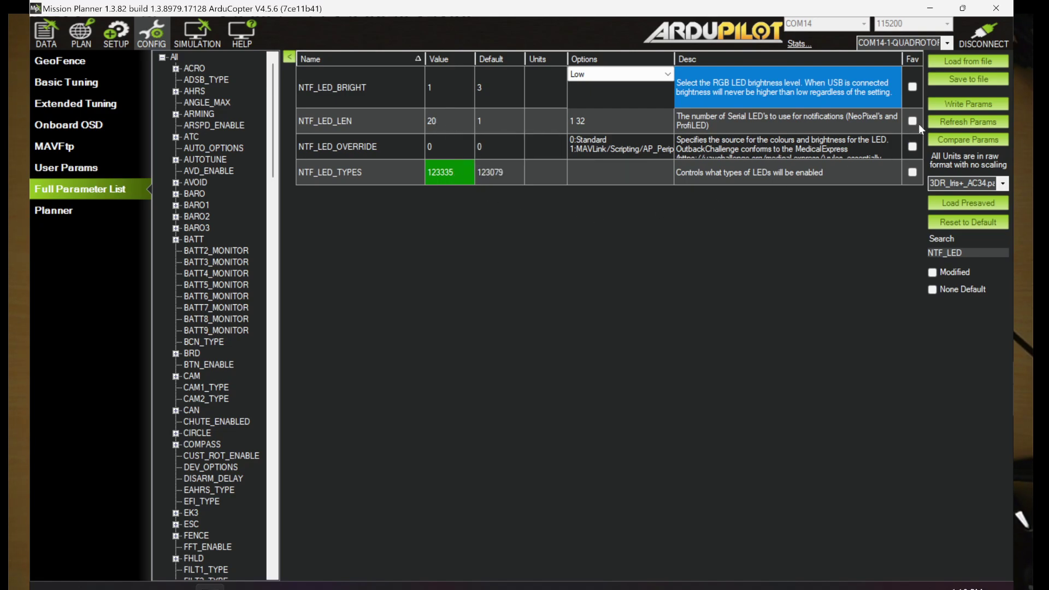
pyautogui.click(967, 104)
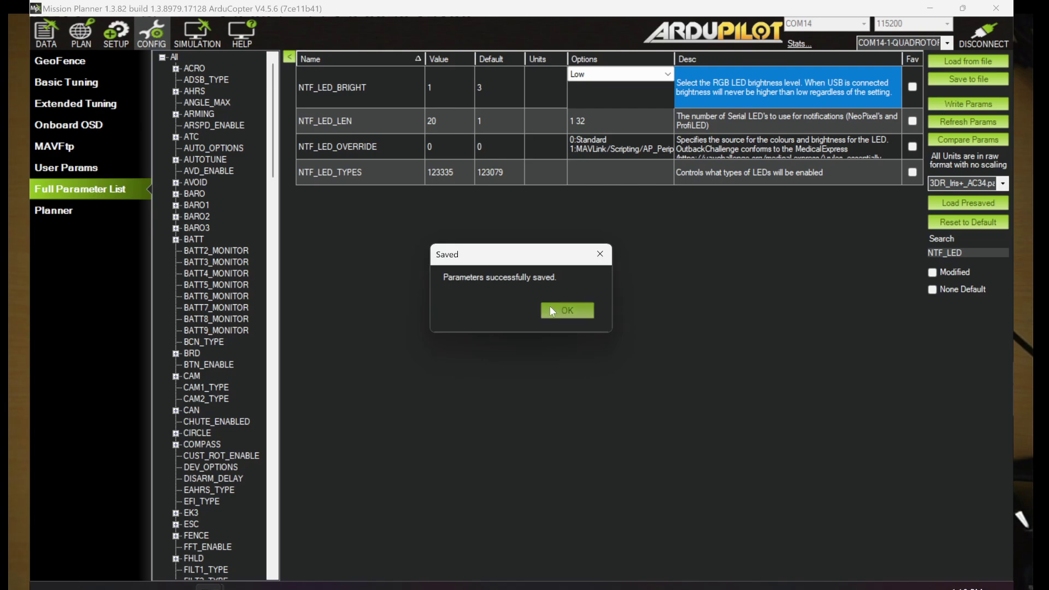
pyautogui.click(553, 309)
# - In the NeoPixel docs, highlight the SERVOx_FUNCTION parameter and its x
pyautogui.click(117, 586)
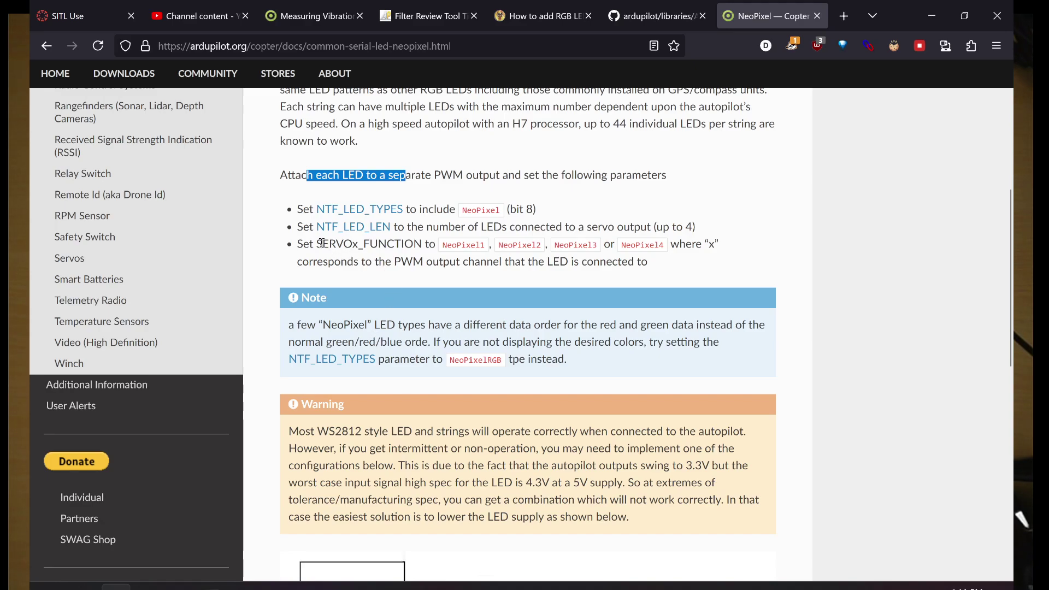
pyautogui.moveTo(321, 244); pyautogui.dragTo(419, 247)
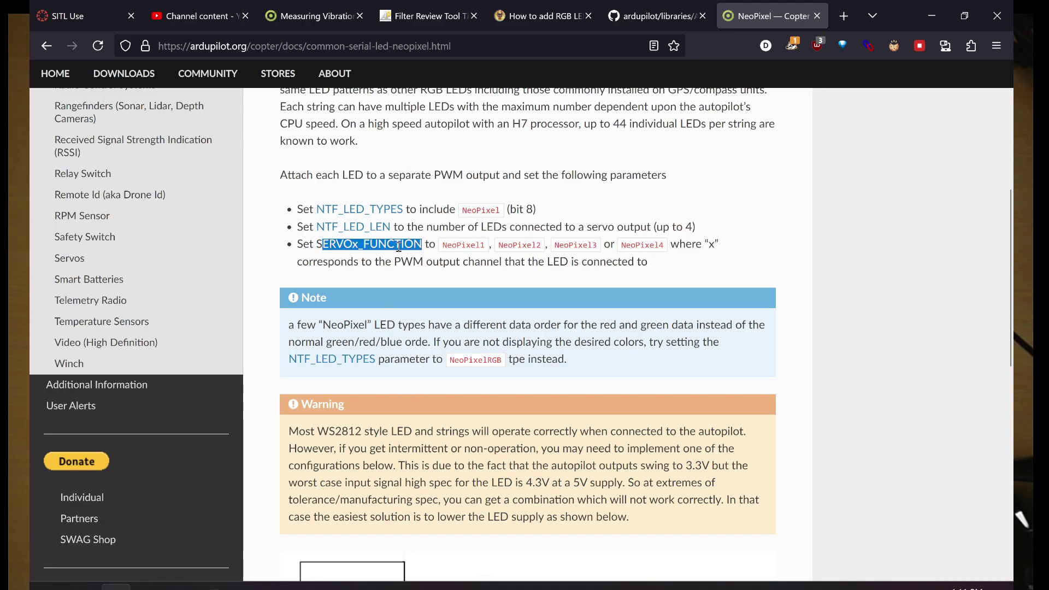
pyautogui.click(359, 245)
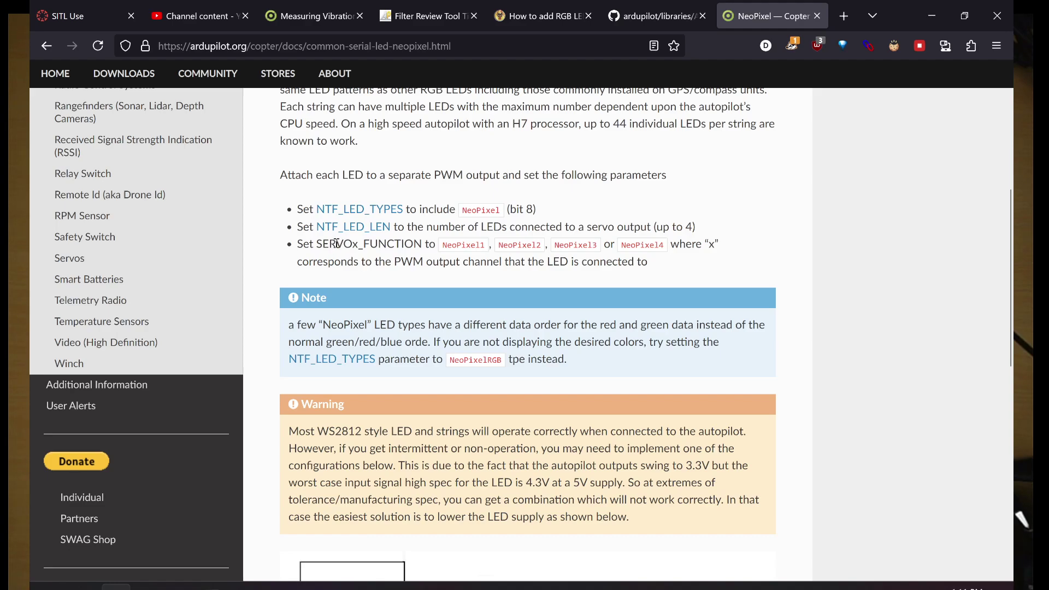
pyautogui.moveTo(357, 246); pyautogui.dragTo(352, 246)
pyautogui.click(374, 259)
# - Check the OBS recording, then highlight the x in SERVOx_FUNCTION in the NeoPixel docs
pyautogui.click(242, 587)
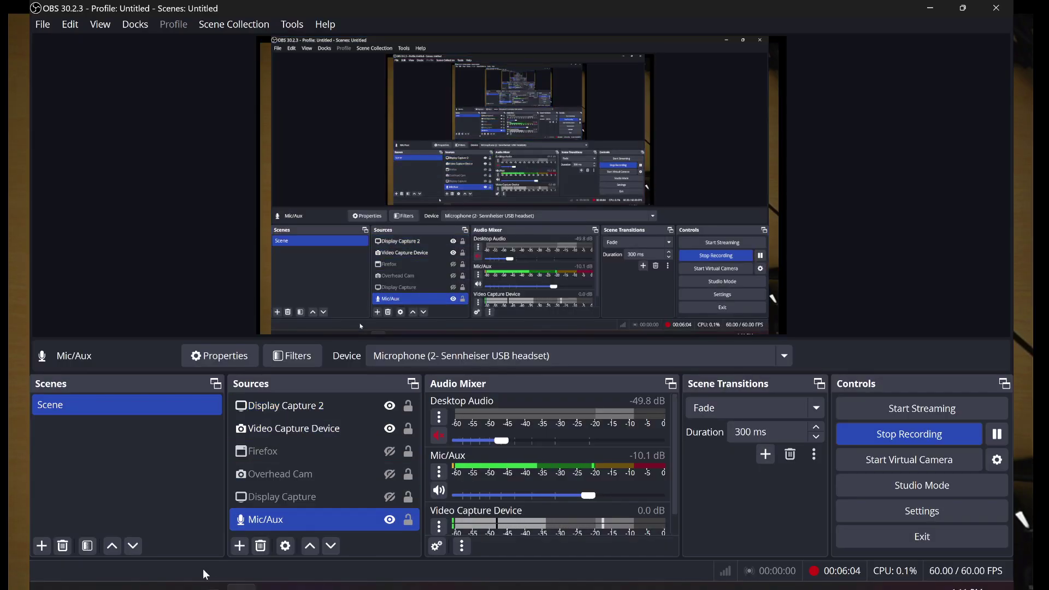
pyautogui.click(116, 587)
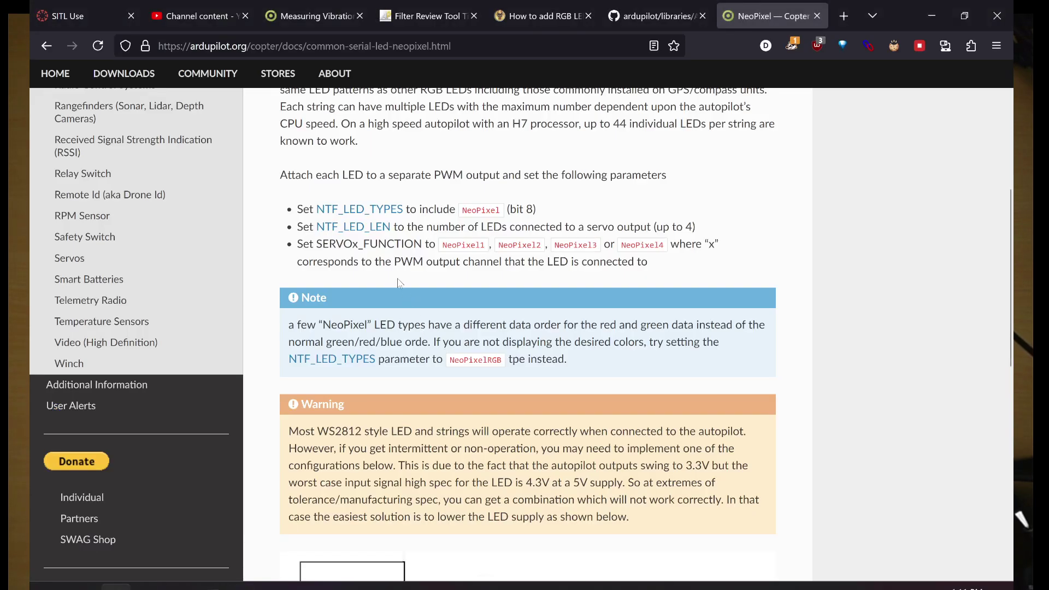
pyautogui.moveTo(353, 244); pyautogui.dragTo(357, 244)
pyautogui.click(359, 255)
# - Search the parameter list for SERVO10 and set SERVO10_FUNCTION to NeoPixel2 (121)
pyautogui.hotkey('alt', 'Tab')
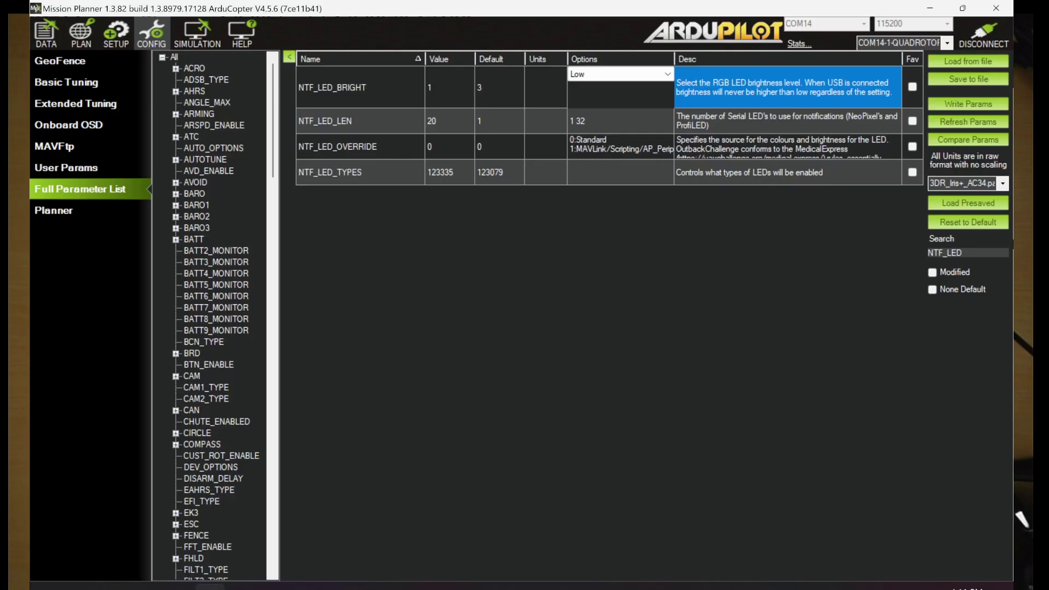
pyautogui.doubleClick(971, 255)
pyautogui.write('SERVO7')
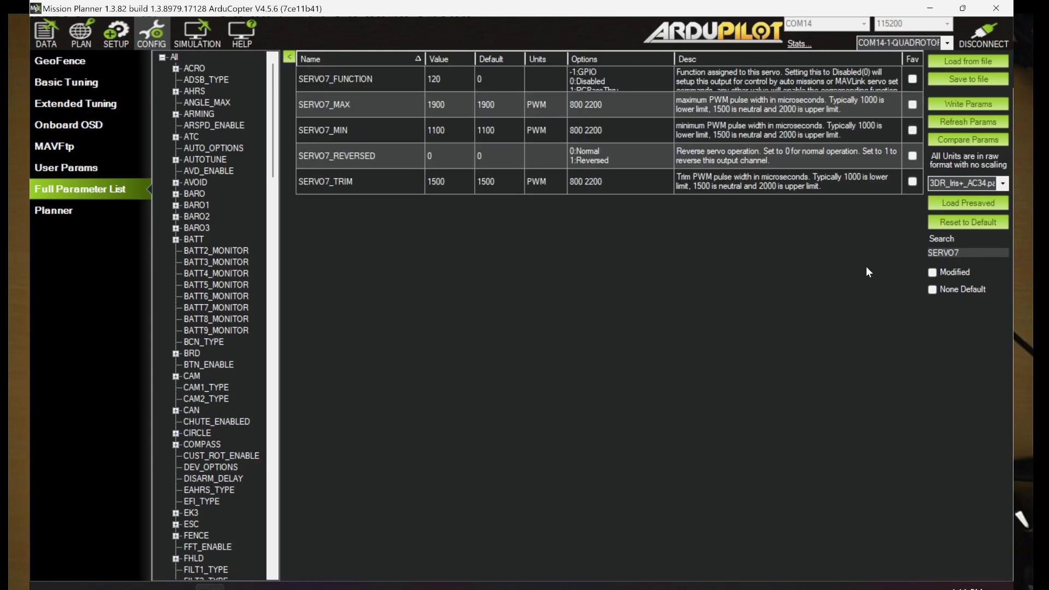
pyautogui.click(444, 82)
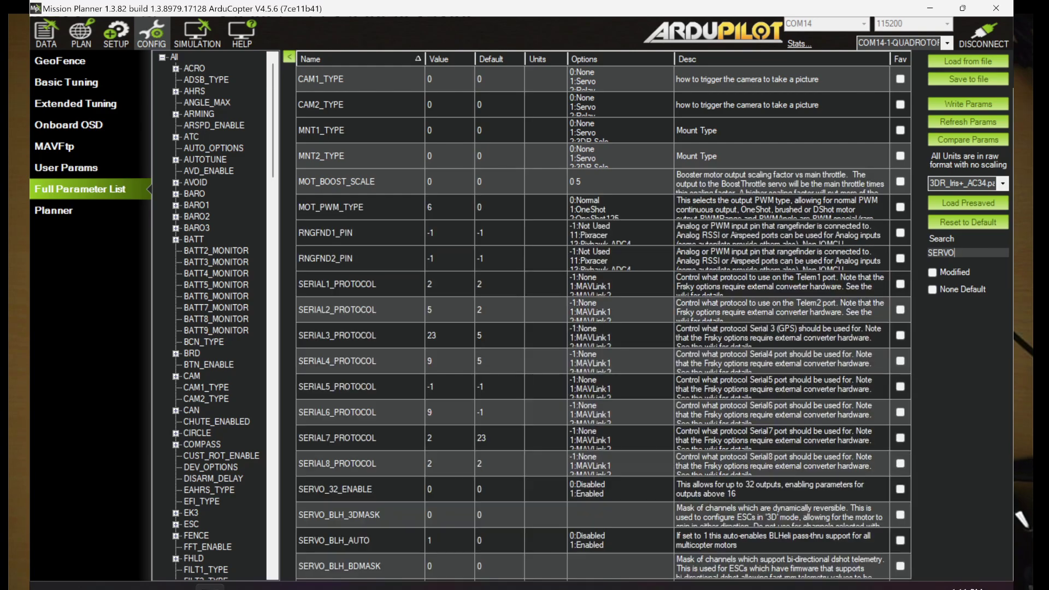
pyautogui.write('10')
pyautogui.click(451, 71)
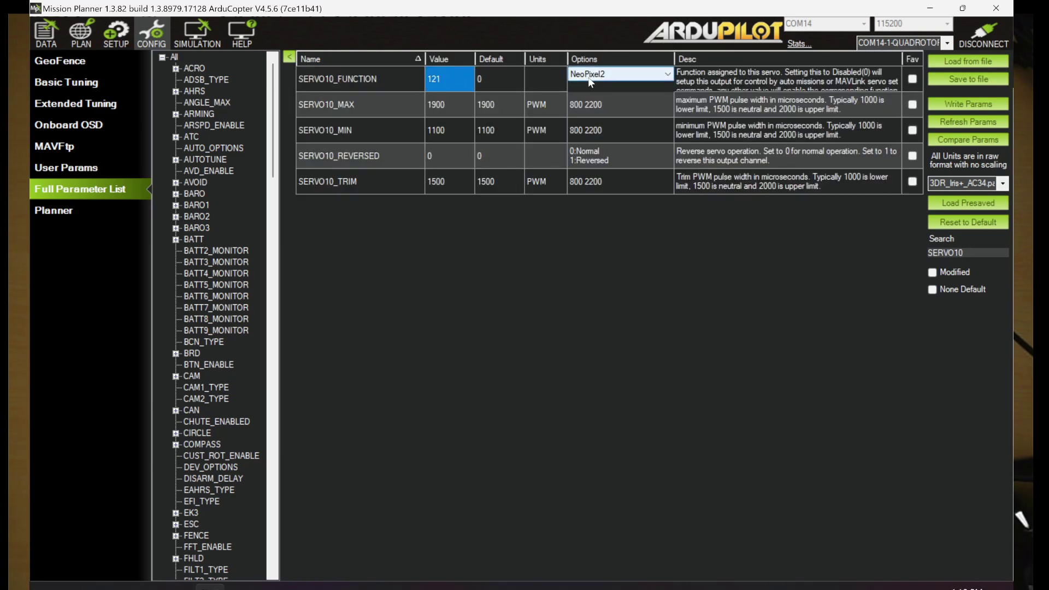
# - Check the NeoPixel docs, then write SERVO10_FUNCTION 121 to the flight controller
pyautogui.hotkey('alt', 'Tab')
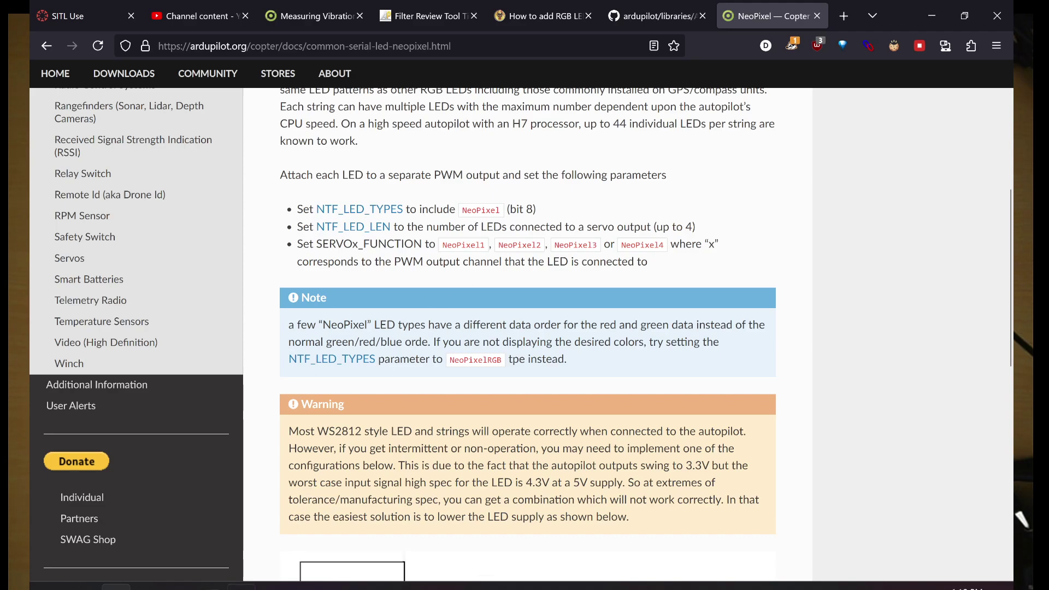
pyautogui.scroll(-1, 283, 545)
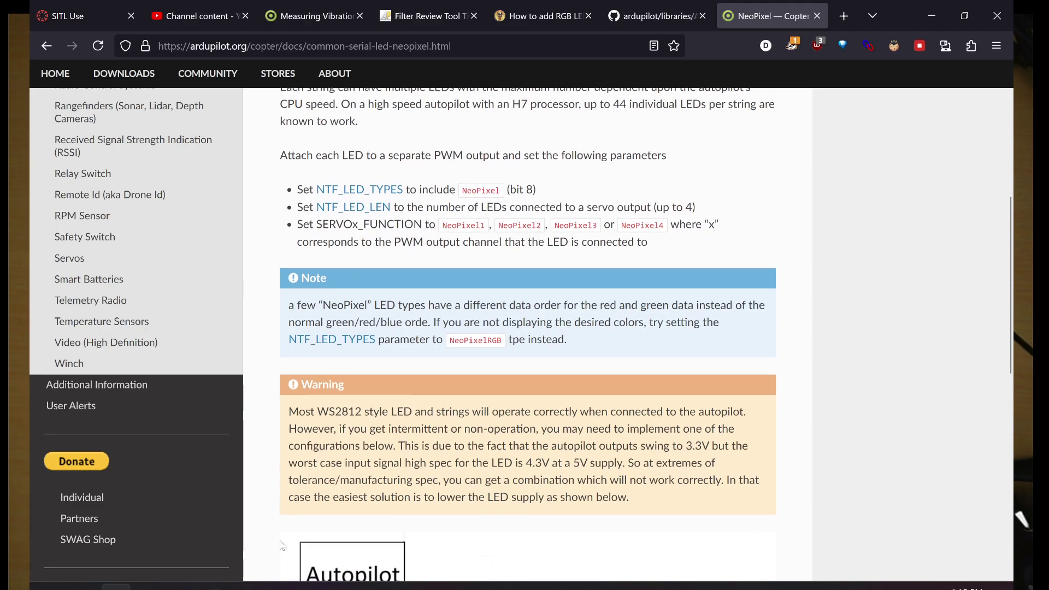
pyautogui.click(209, 586)
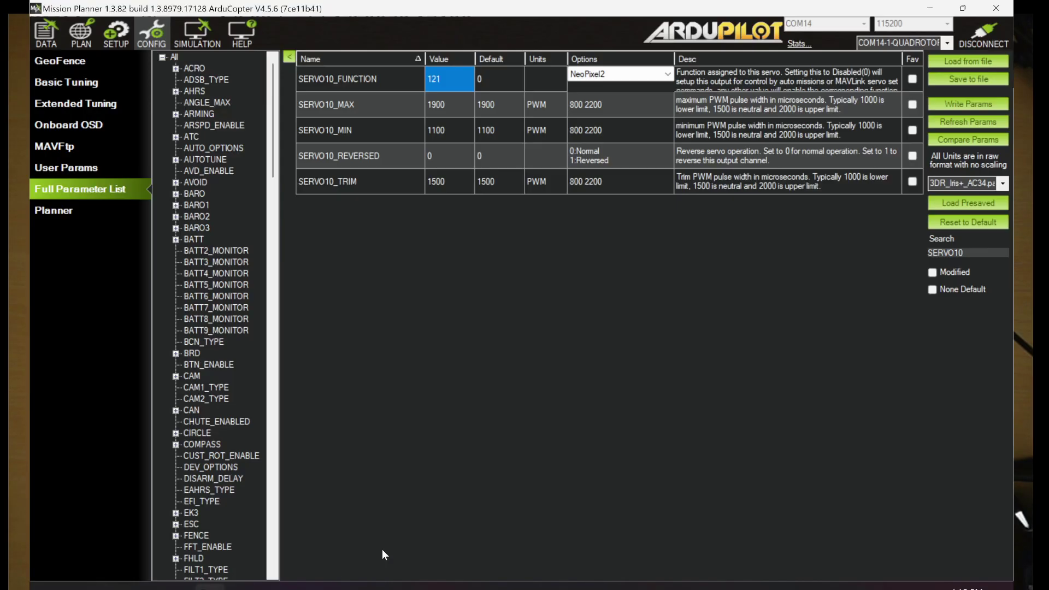
pyautogui.click(965, 103)
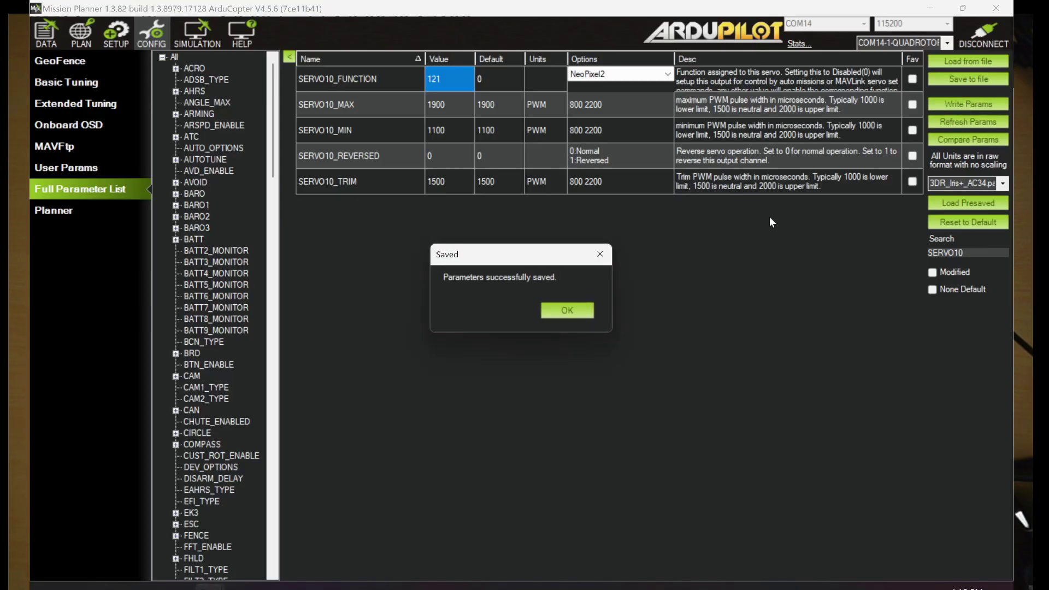
pyautogui.click(568, 313)
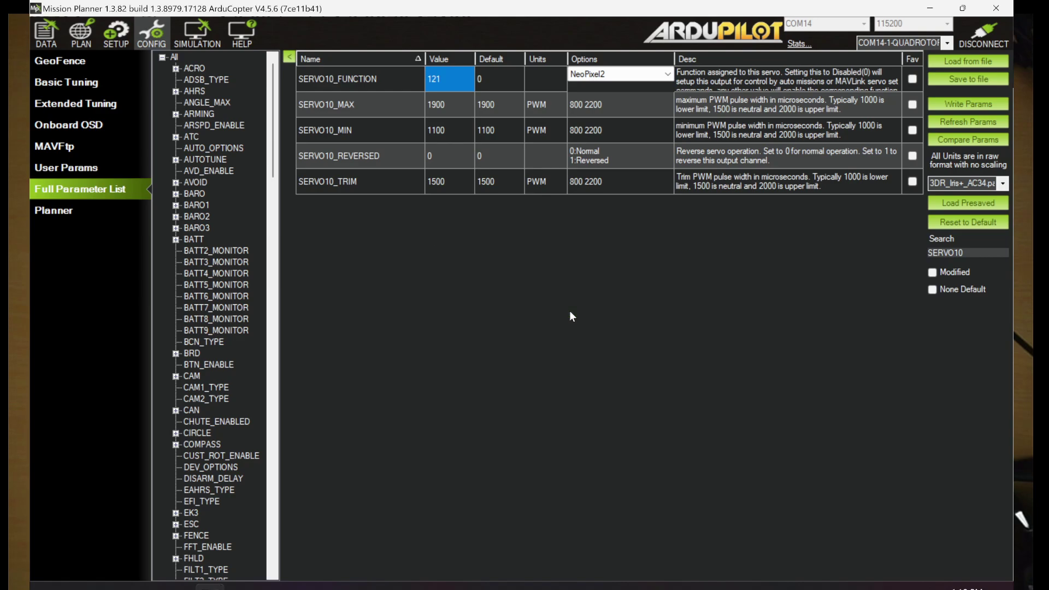
# - Disconnect Mission Planner from the flight controller
pyautogui.click(988, 46)
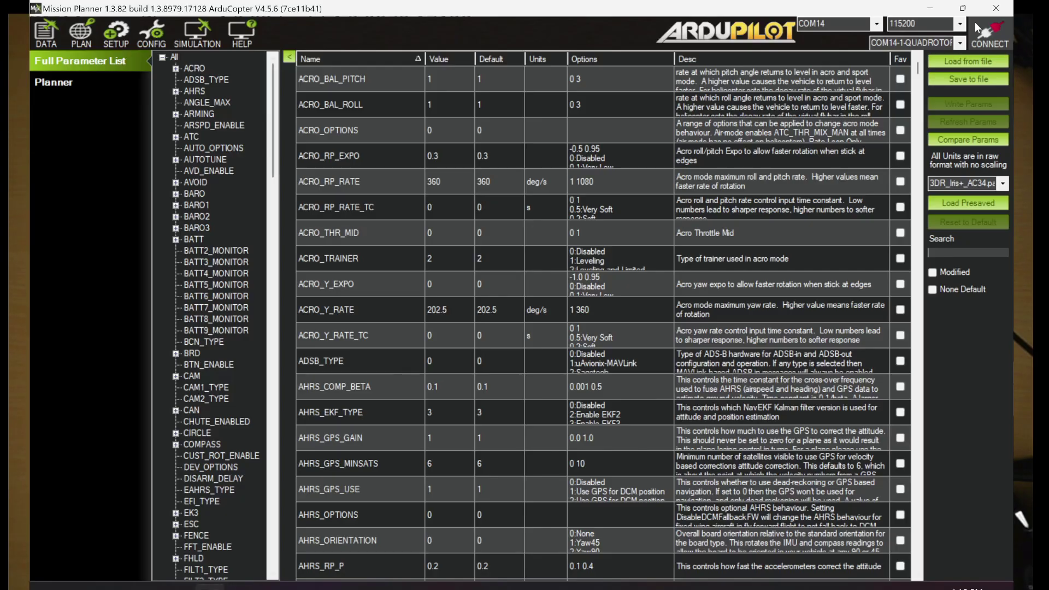
# - Reconnect Mission Planner to the flight controller on COM14 and load the disarmed ArduCopter's flight data
pyautogui.click(980, 30)
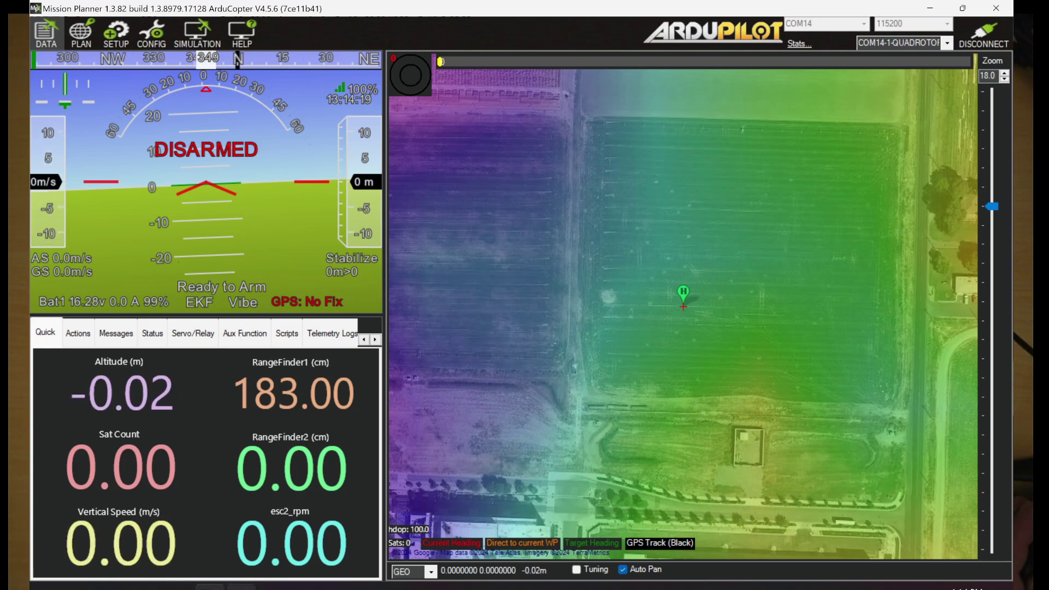
# - Switch from Mission Planner to the OBS Studio window with Alt+Tab
pyautogui.hotkey('alt', 'Tab')
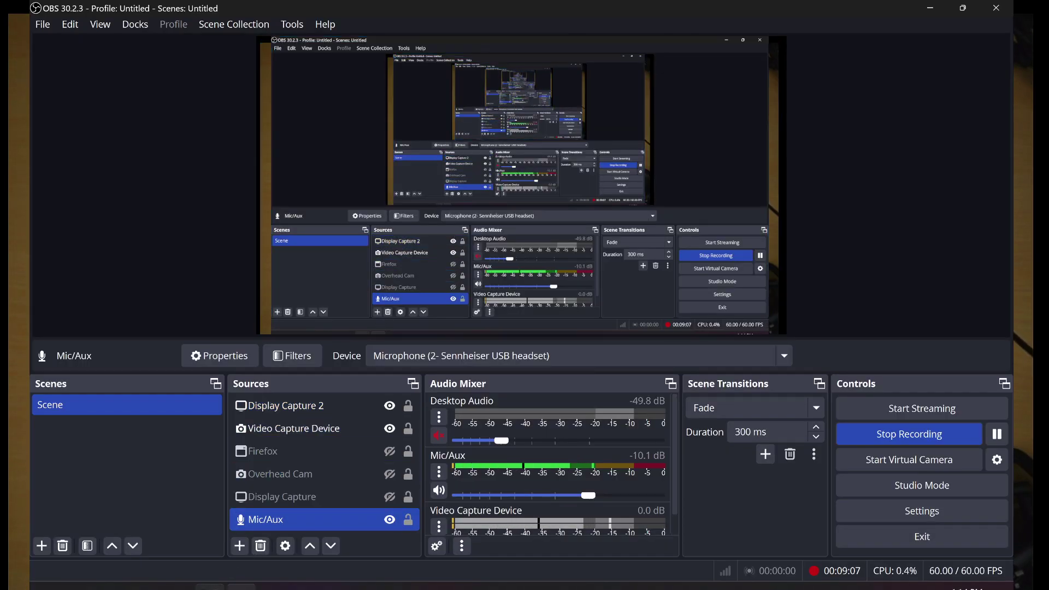
# - In the Full Parameter List, set NTF_LED_OVERRIDE to OutbackChallenge (2) and write it to the vehicle
pyautogui.moveTo(209, 587)
pyautogui.click(210, 524)
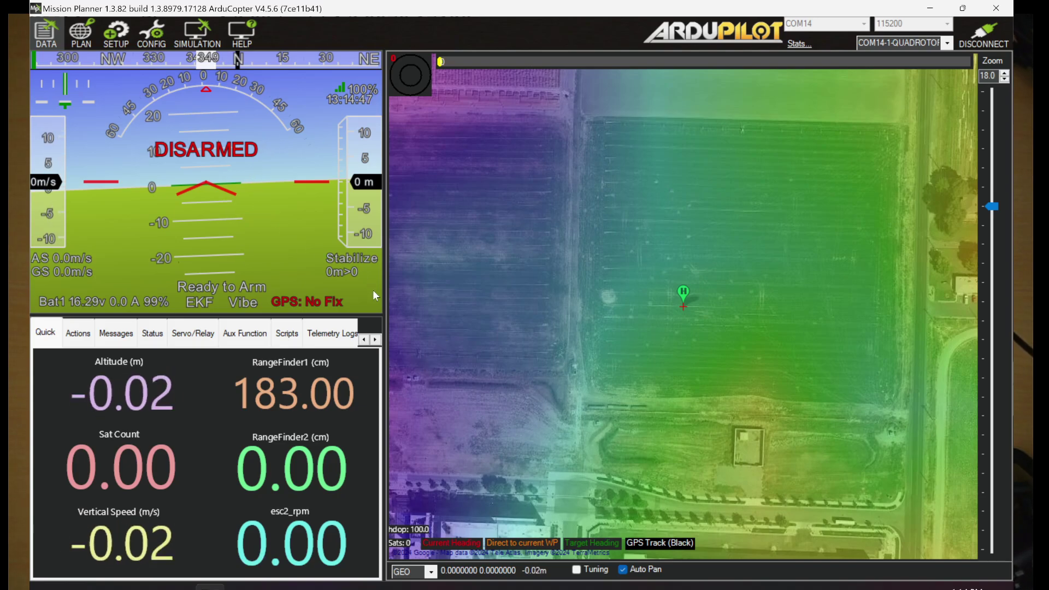
pyautogui.click(151, 33)
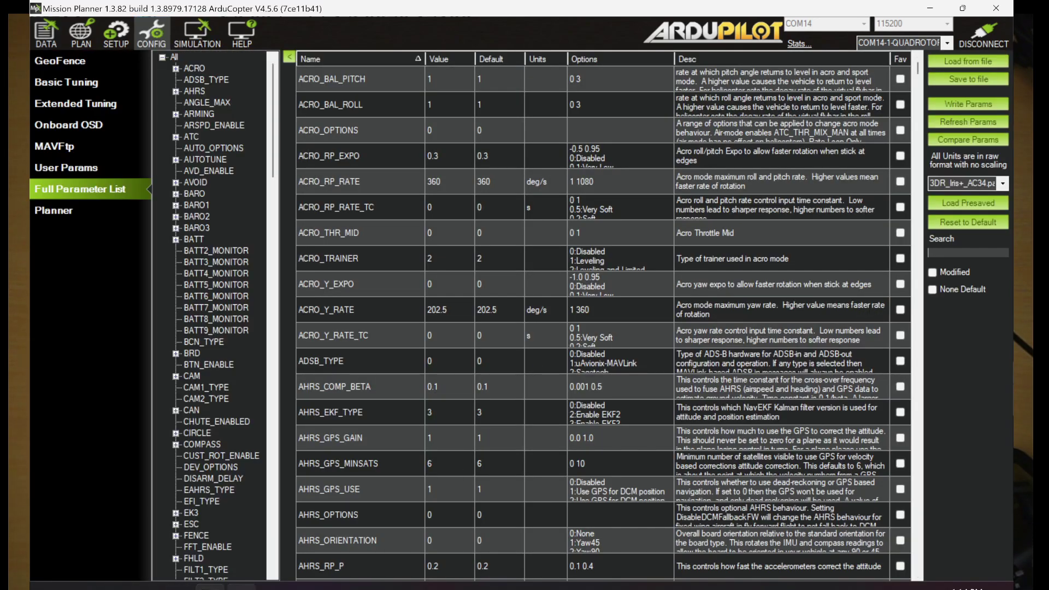
pyautogui.moveTo(218, 585)
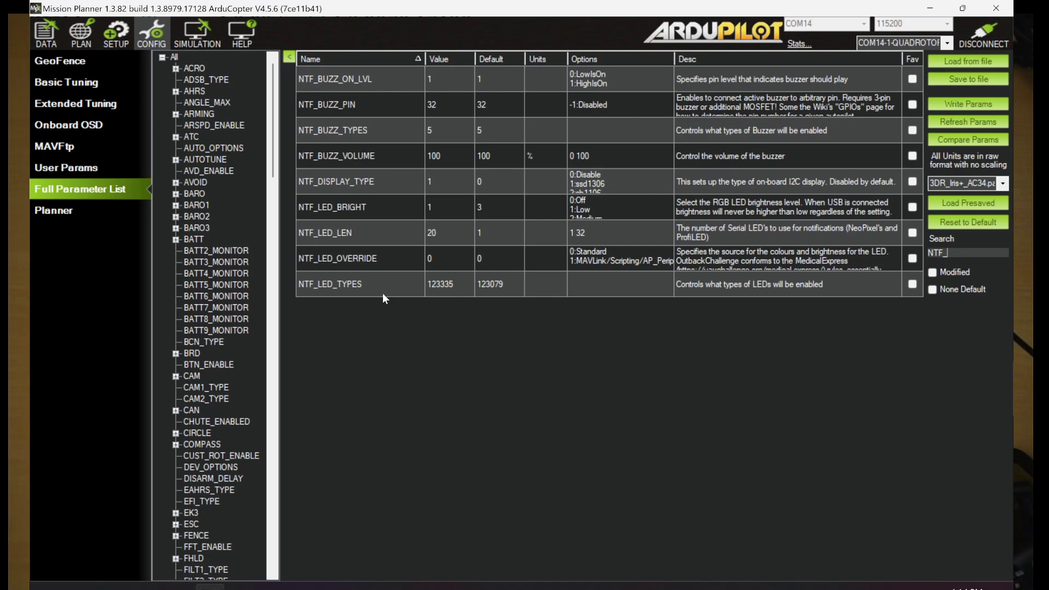
pyautogui.moveTo(364, 261)
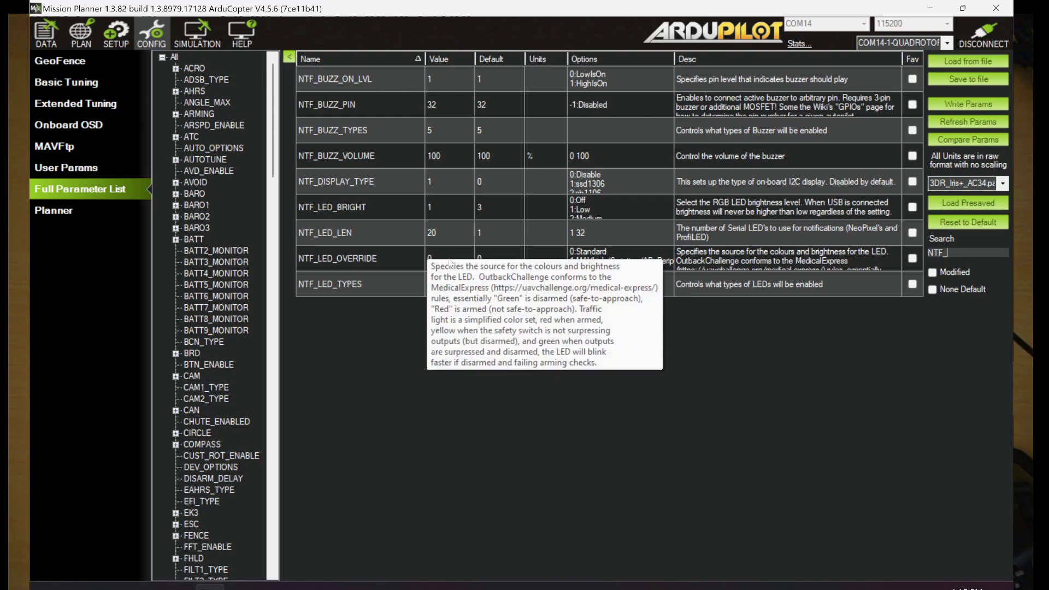
pyautogui.moveTo(708, 268); pyautogui.dragTo(700, 340)
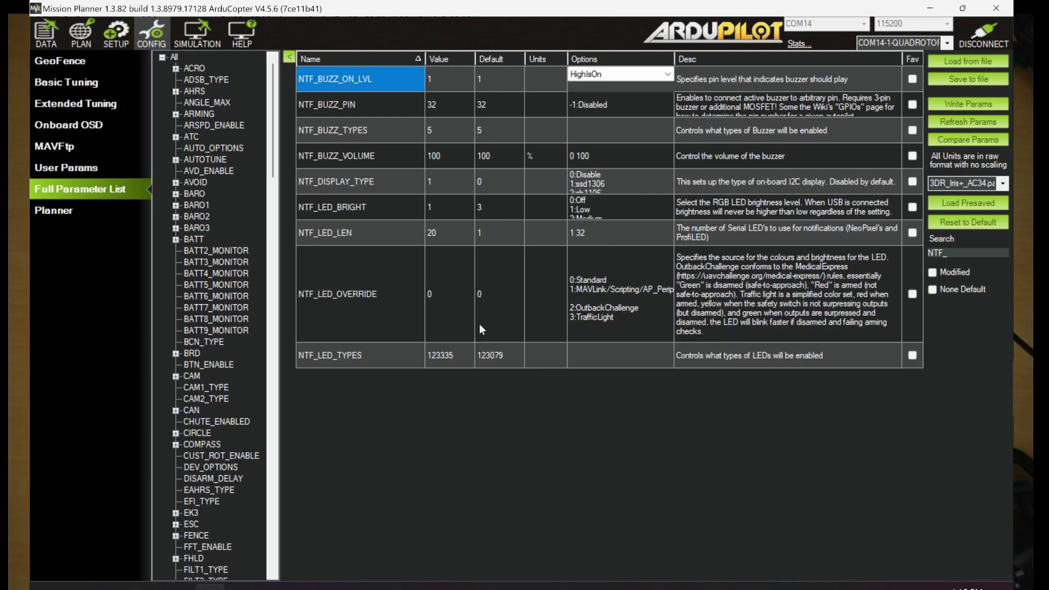
pyautogui.click(458, 307)
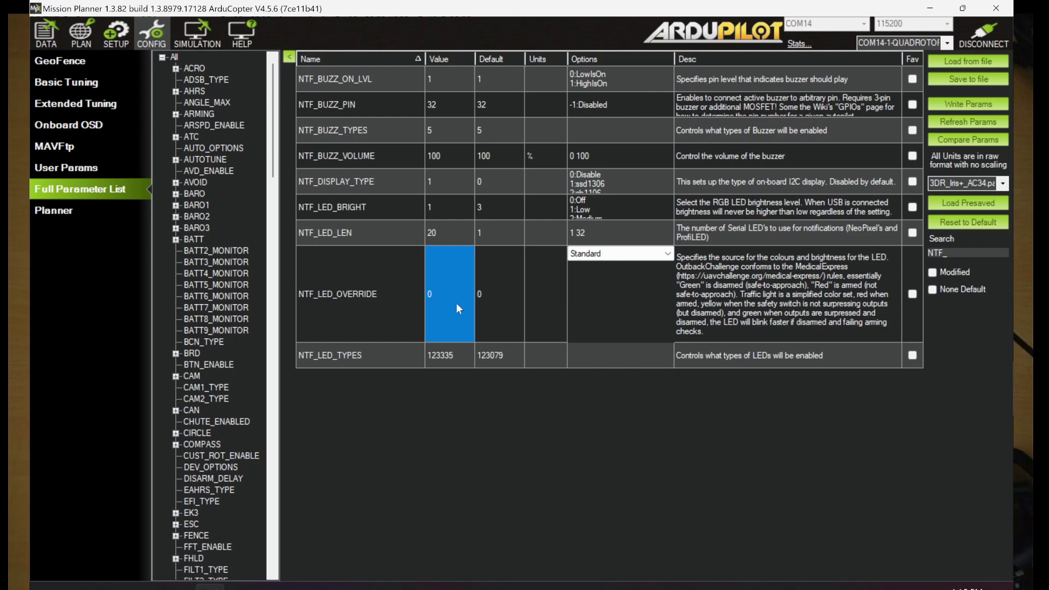
pyautogui.click(600, 256)
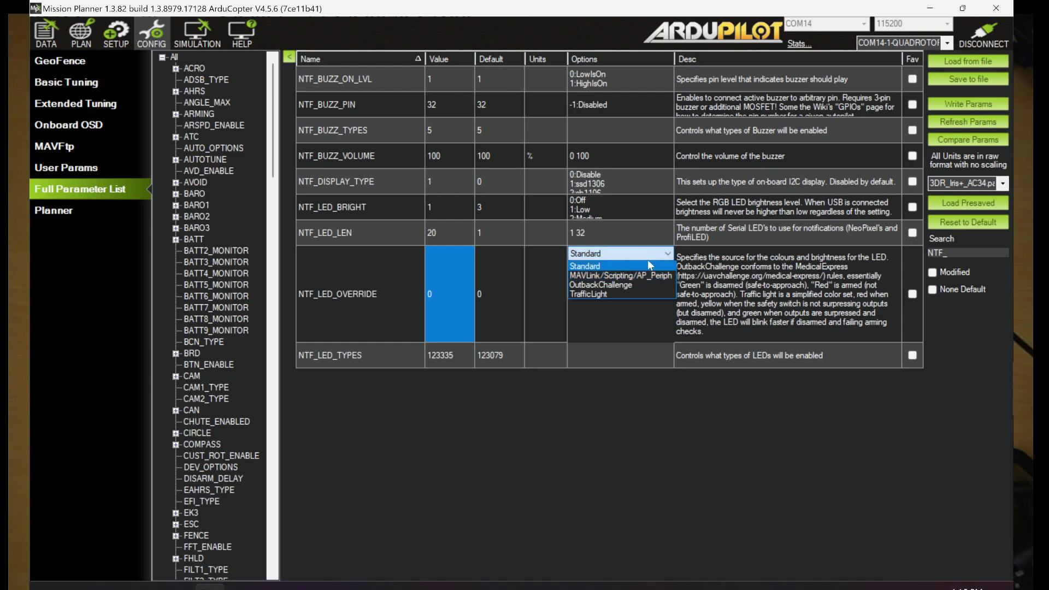
pyautogui.click(620, 285)
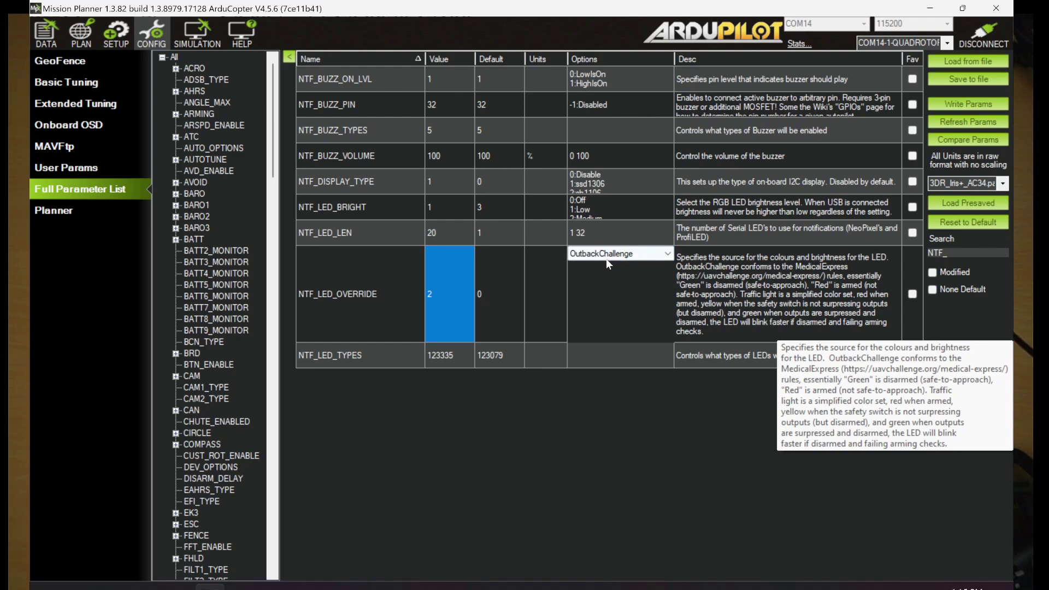
pyautogui.click(945, 104)
pyautogui.click(568, 311)
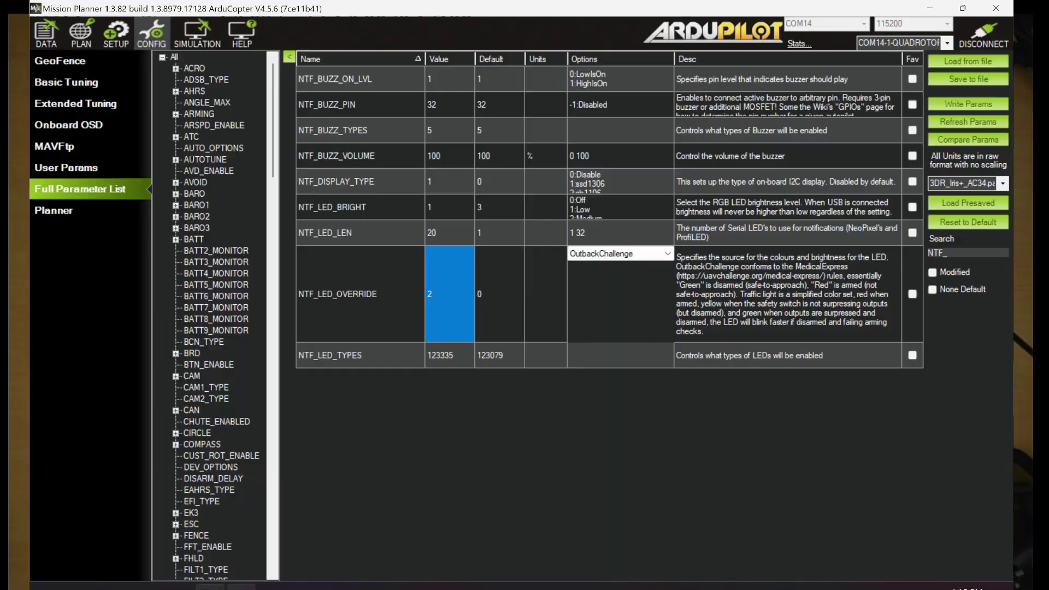
# - Switch from Mission Planner back to OBS Studio with Alt+Tab
pyautogui.hotkey('alt', 'Tab')
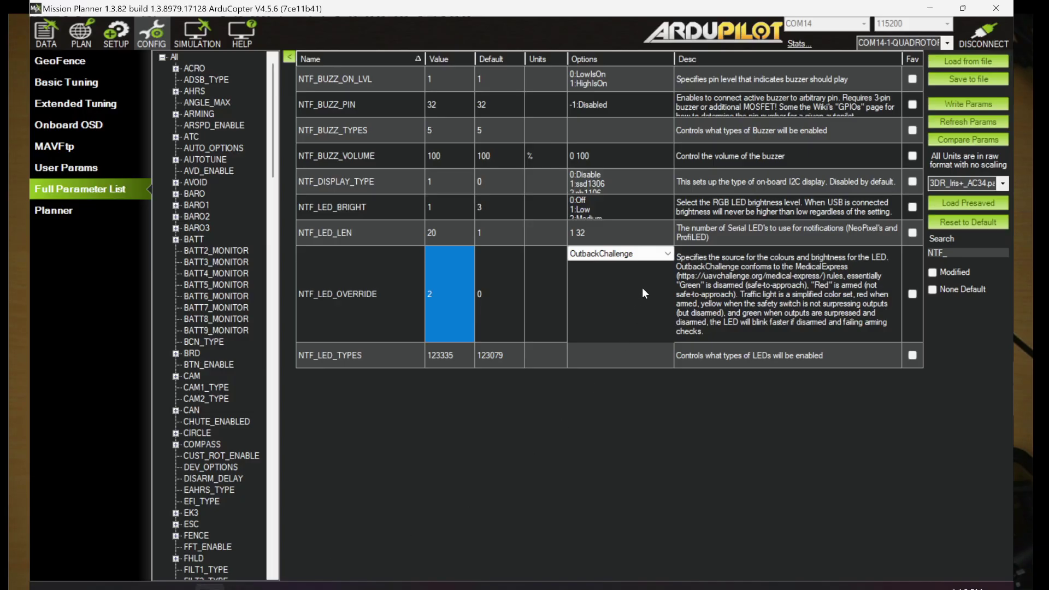
# - Confirm NTF_LED_LEN is 20 and NTF_LED_OVERRIDE stays OutbackChallenge, then select OBS's Video Capture Device source
pyautogui.click(650, 251)
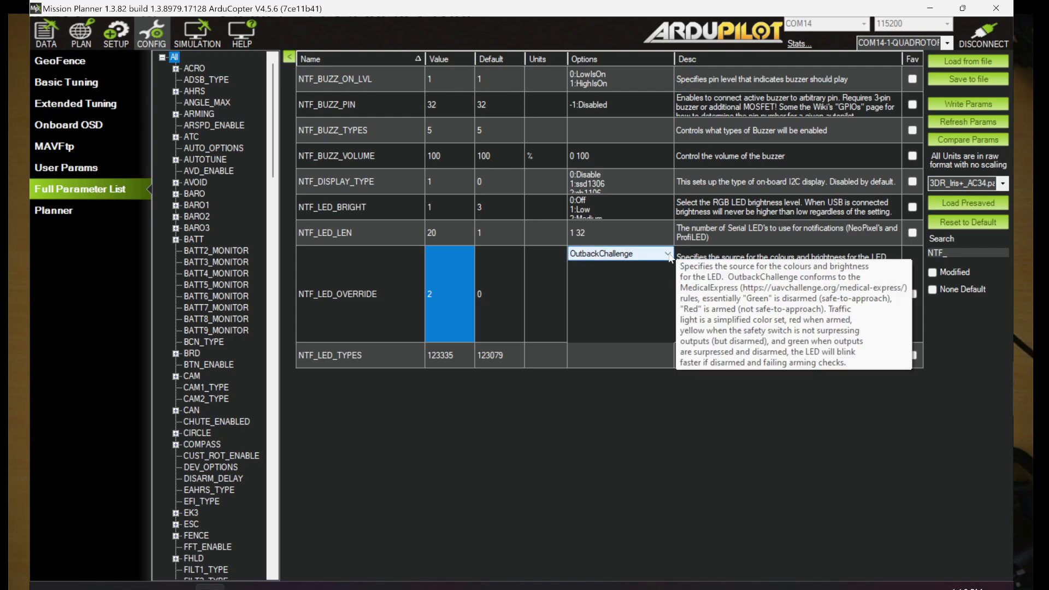
pyautogui.click(447, 235)
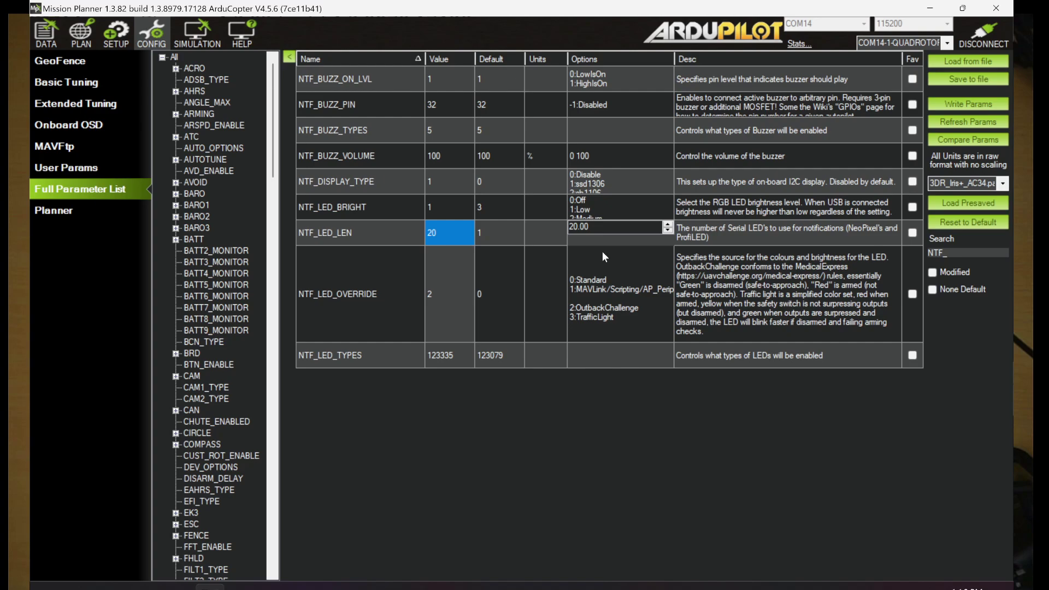
pyautogui.click(457, 283)
pyautogui.click(602, 288)
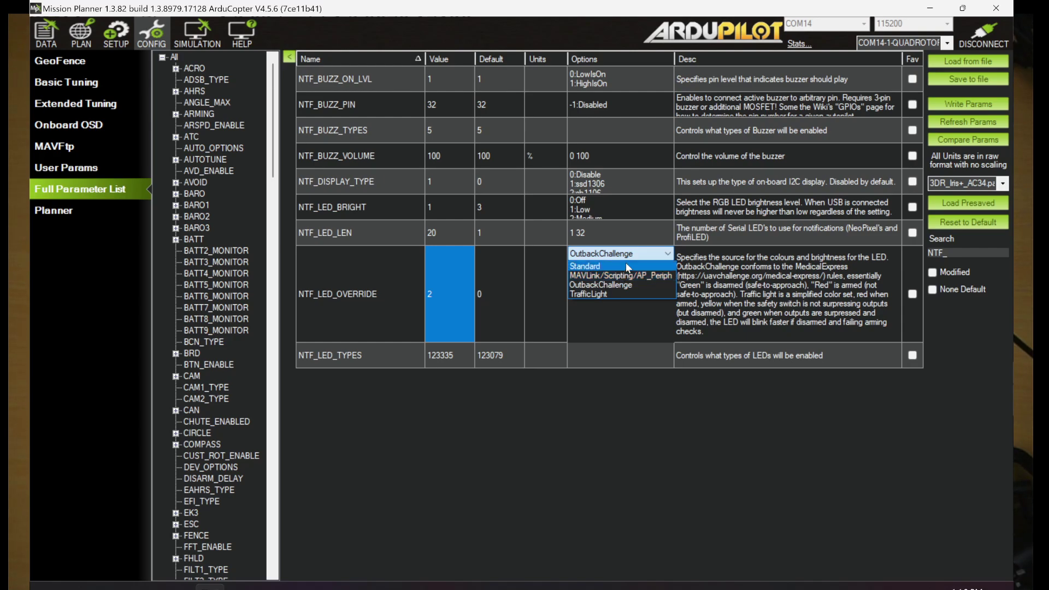
pyautogui.click(628, 254)
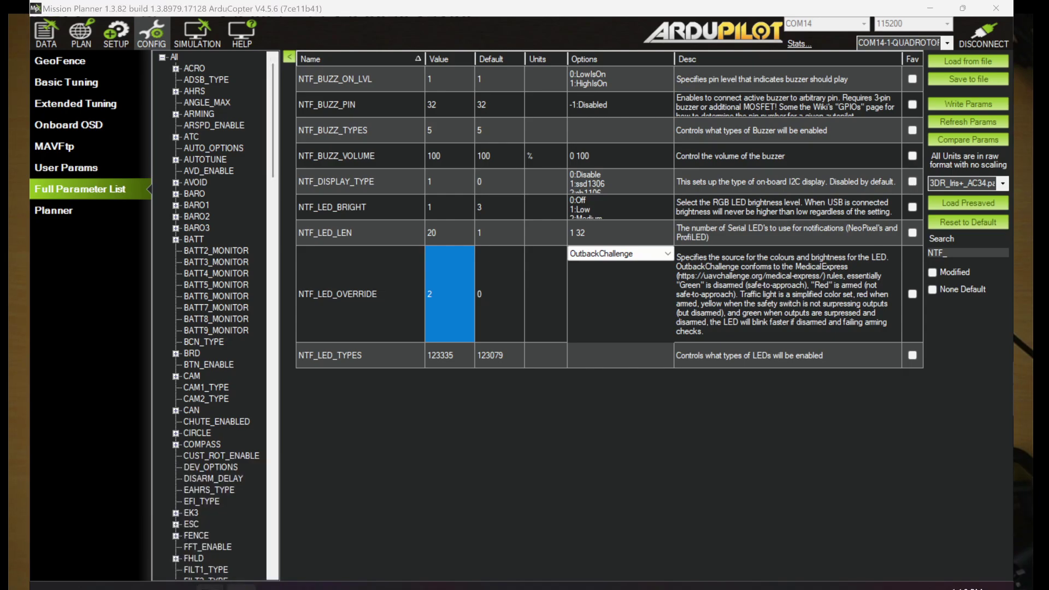
pyautogui.click(241, 516)
pyautogui.click(392, 435)
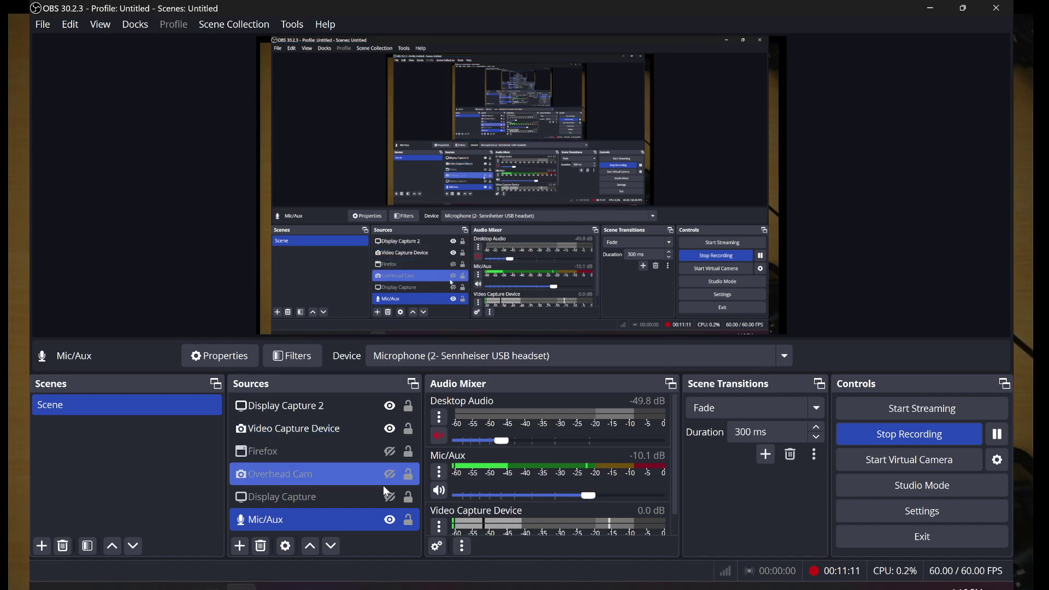
pyautogui.click(389, 408)
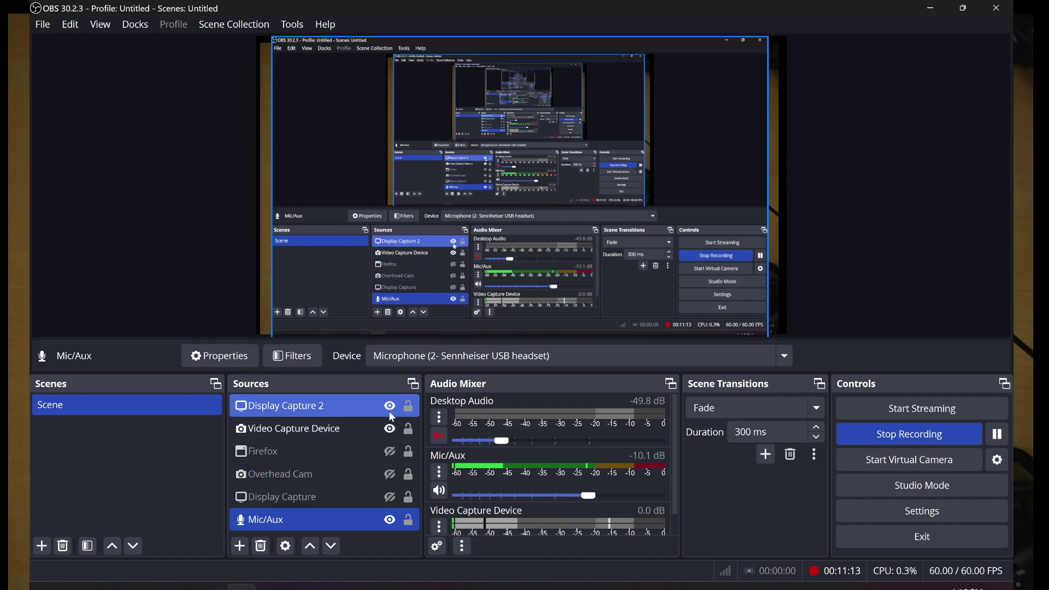